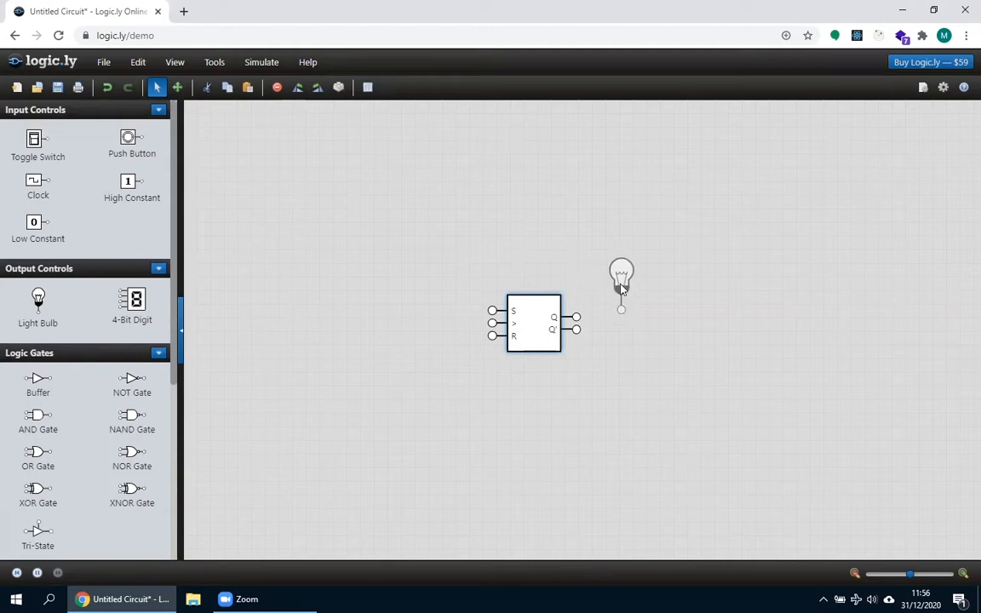
Wire light bulbs to the SR flip-flop's Q and Q' outputs and toggle switches to its S, R and clock inputs
drag(577, 317, 617, 315)
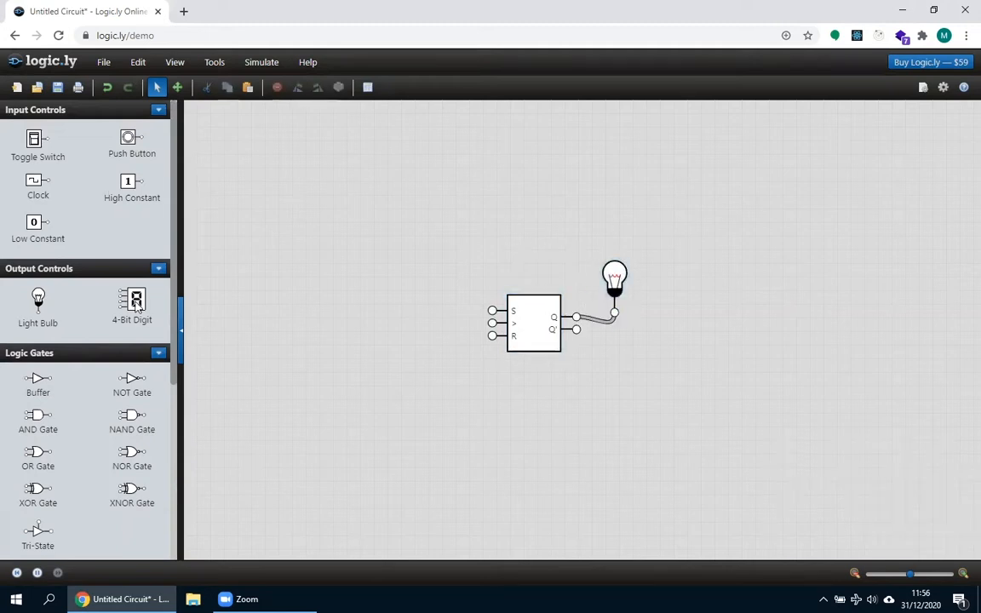
mouse_move(32, 302)
mouse_down()
mouse_move(628, 352)
mouse_move(616, 355)
mouse_move(620, 387)
mouse_up()
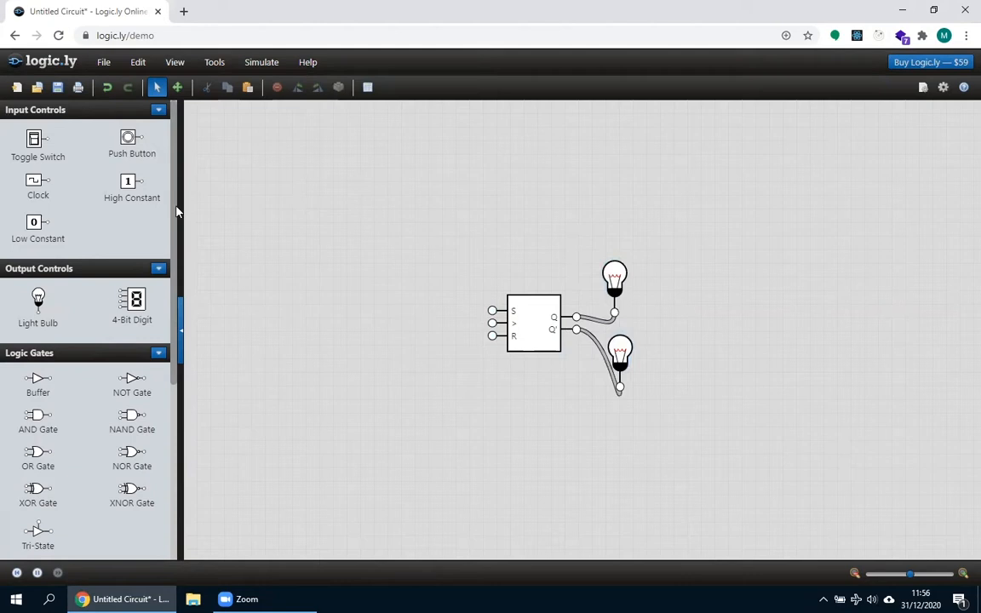
mouse_move(34, 138)
mouse_down()
mouse_move(397, 294)
mouse_move(493, 311)
mouse_up()
mouse_move(34, 138)
mouse_down()
mouse_move(300, 329)
mouse_move(390, 364)
mouse_move(481, 331)
mouse_move(493, 336)
mouse_up()
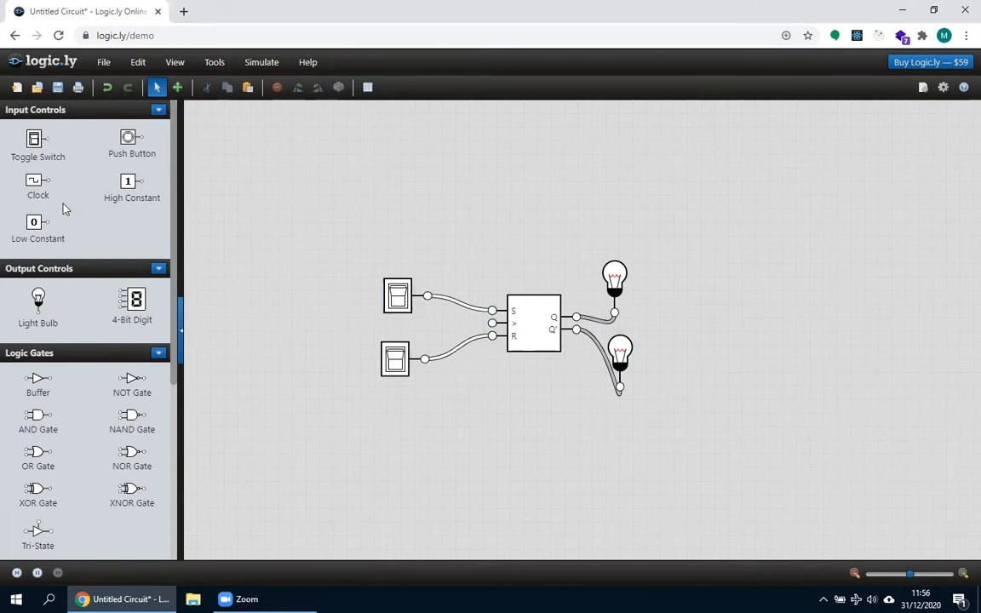
drag(28, 144, 493, 322)
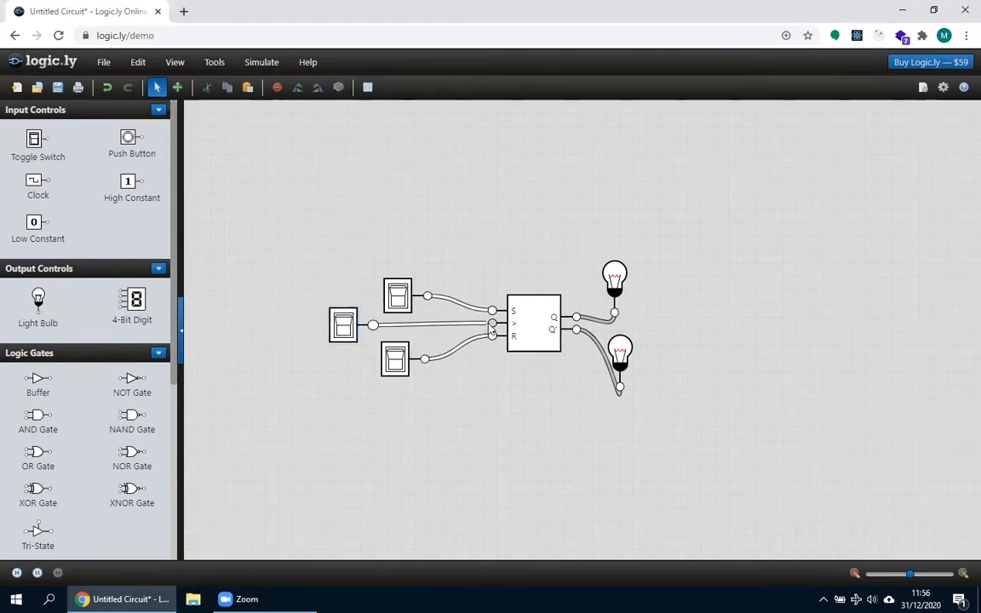
Set the S switch high, pulse the clock switch, and move the R switch directly below the S switch
click(401, 298)
click(347, 330)
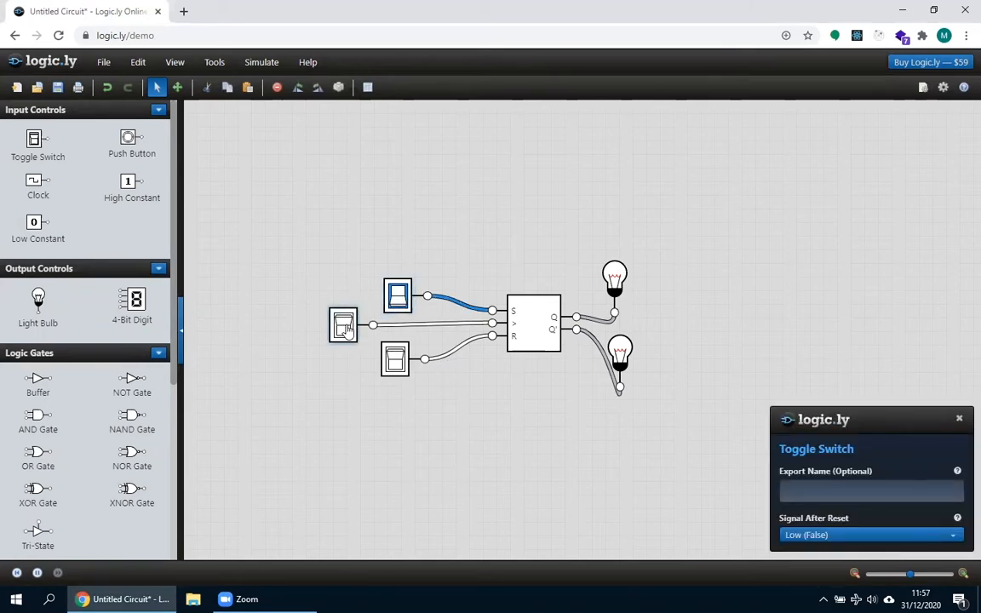
click(347, 330)
click(398, 296)
click(398, 297)
drag(394, 360, 399, 355)
click(401, 295)
click(399, 299)
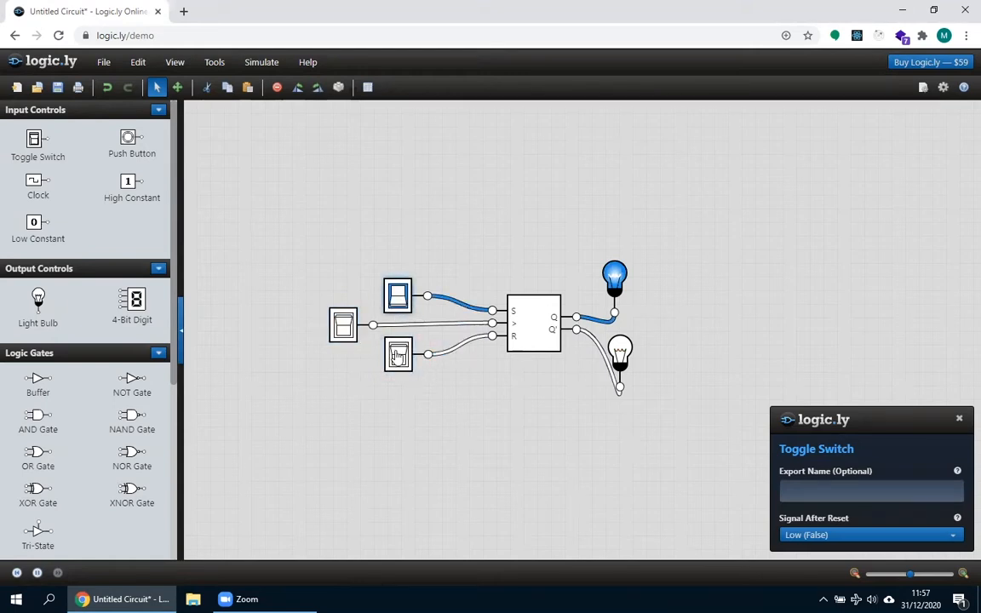
Set the S and R switches low and pulse the clock switch several times to test the hold state
click(401, 356)
click(397, 296)
click(401, 354)
click(343, 328)
click(343, 327)
click(344, 327)
click(343, 327)
click(344, 327)
click(343, 327)
Set the S switch high, pulse the clock switch once, and return S to low
click(398, 297)
click(343, 327)
click(343, 327)
click(397, 296)
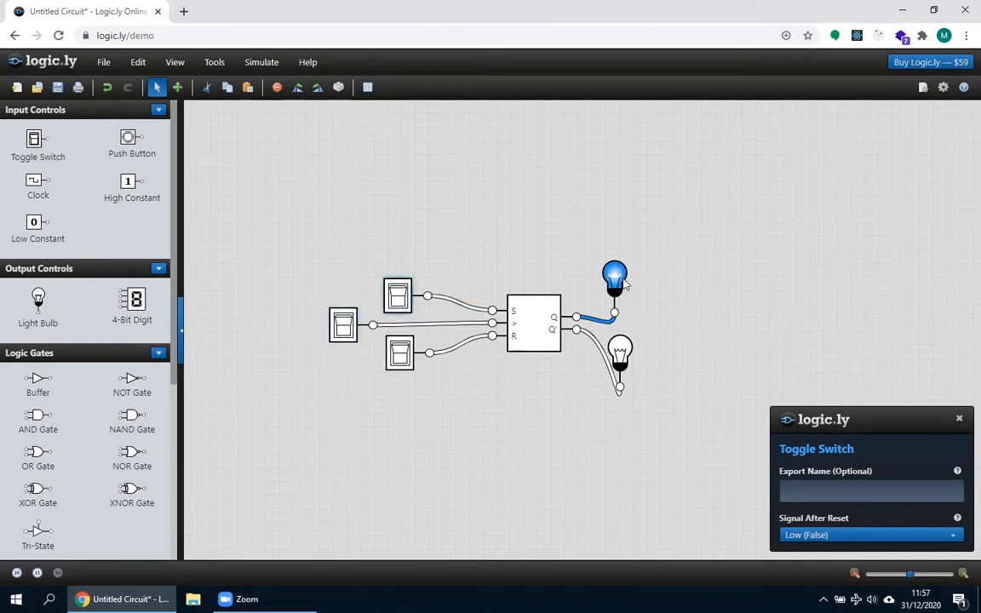
Set the R switch high and pulse the clock switch once to reset the SR flip-flop
click(400, 356)
click(344, 328)
click(343, 327)
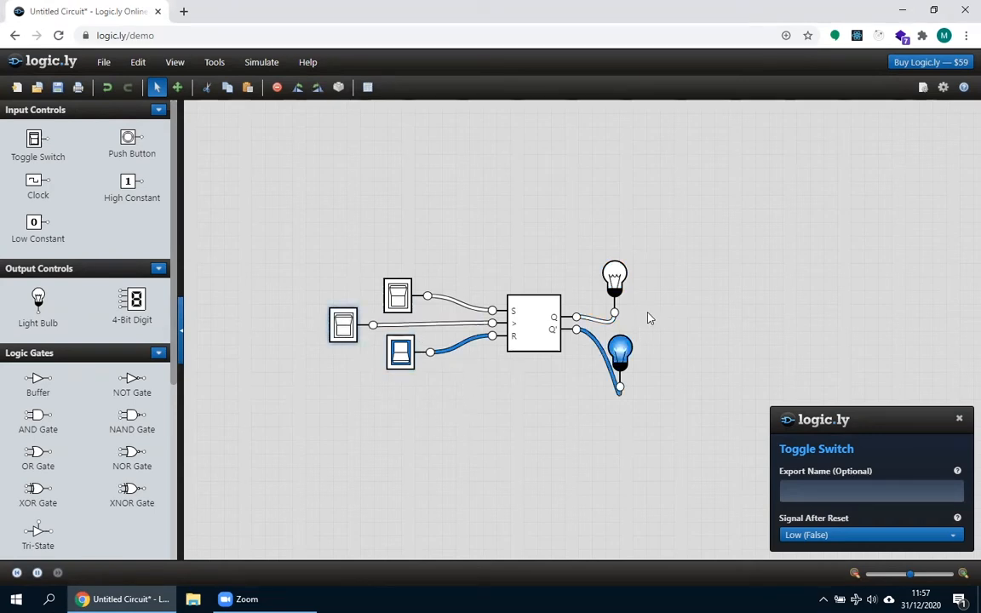
Return the R switch to low and pulse the clock switch repeatedly with both S and R low
click(400, 353)
click(345, 330)
click(343, 328)
click(343, 328)
click(343, 328)
click(343, 328)
click(343, 327)
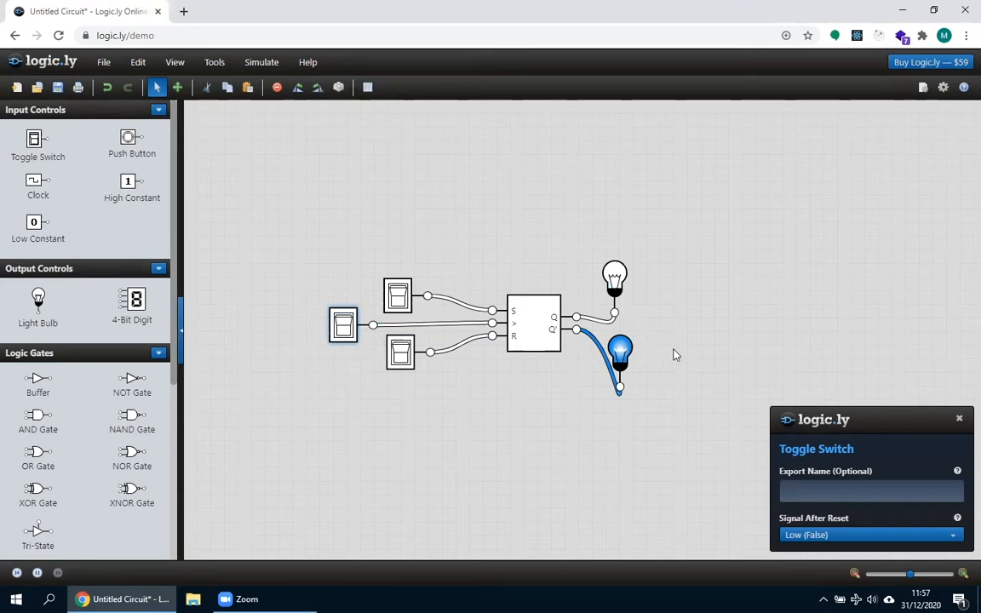
Replace the toggle switch on the clock input with a Clock component, and switch S high and back to low
click(336, 341)
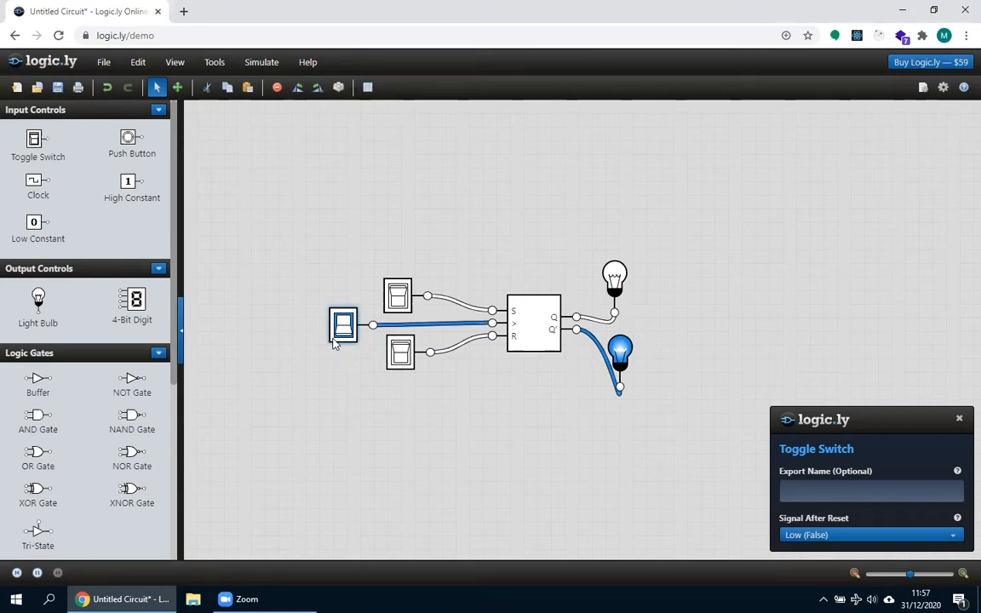
key(Delete)
mouse_move(37, 184)
mouse_down()
mouse_move(345, 330)
mouse_move(331, 324)
mouse_move(493, 323)
mouse_up()
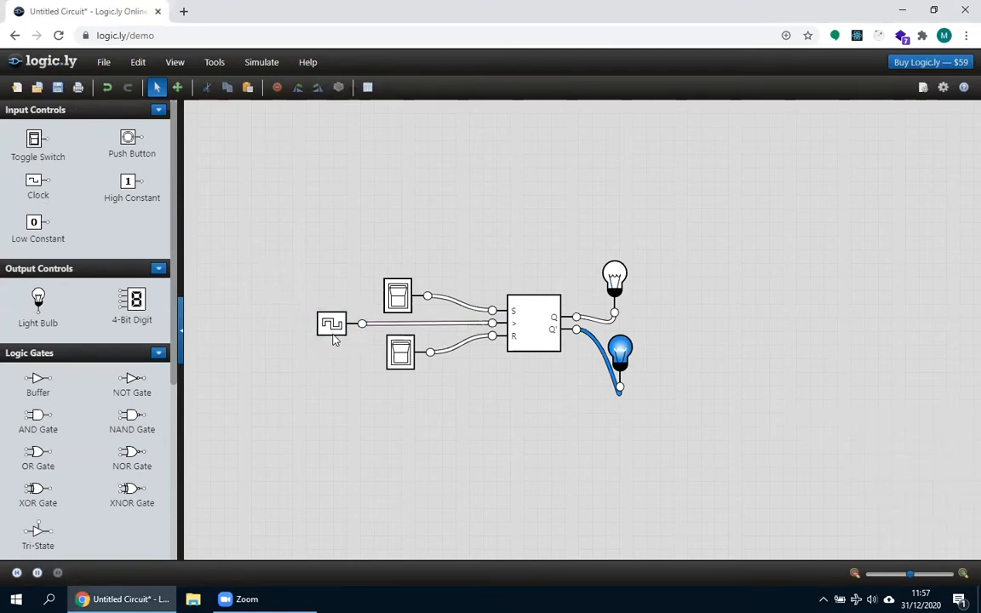
click(398, 300)
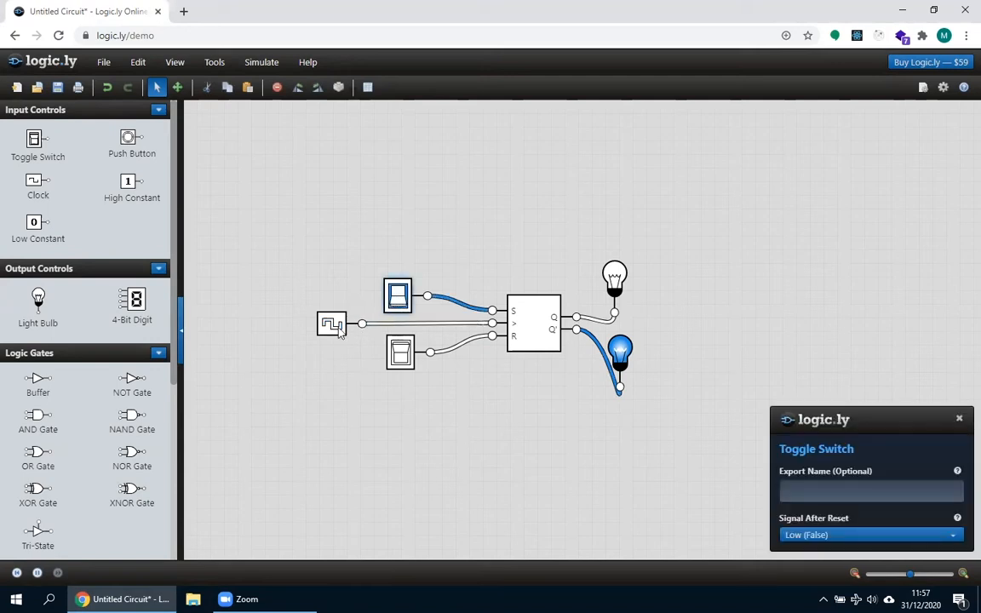
click(398, 298)
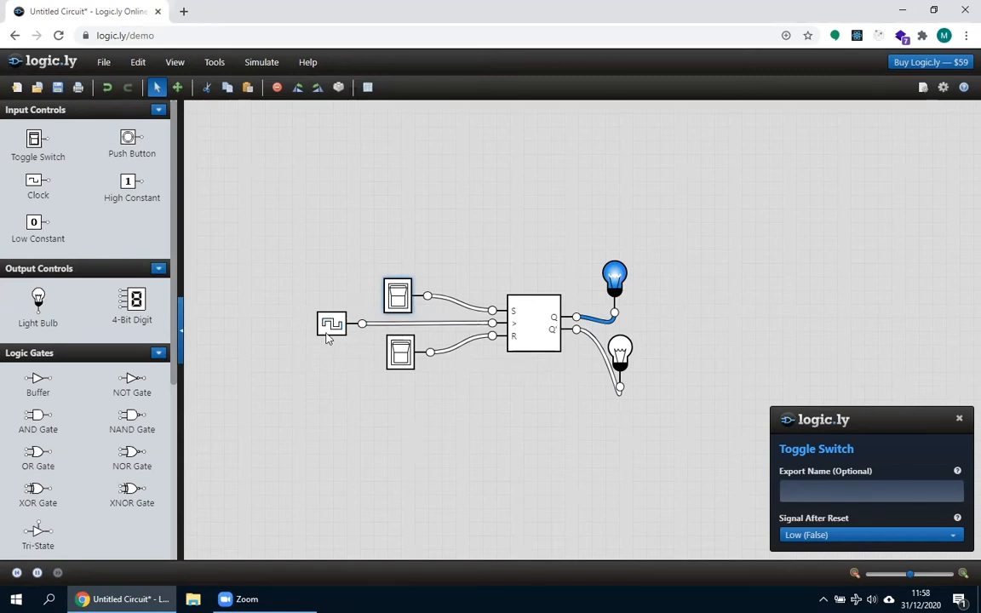
Add a D flip-flop below the circuit and delete the SR flip-flop and the Clock component
scroll(157, 306, down, 5)
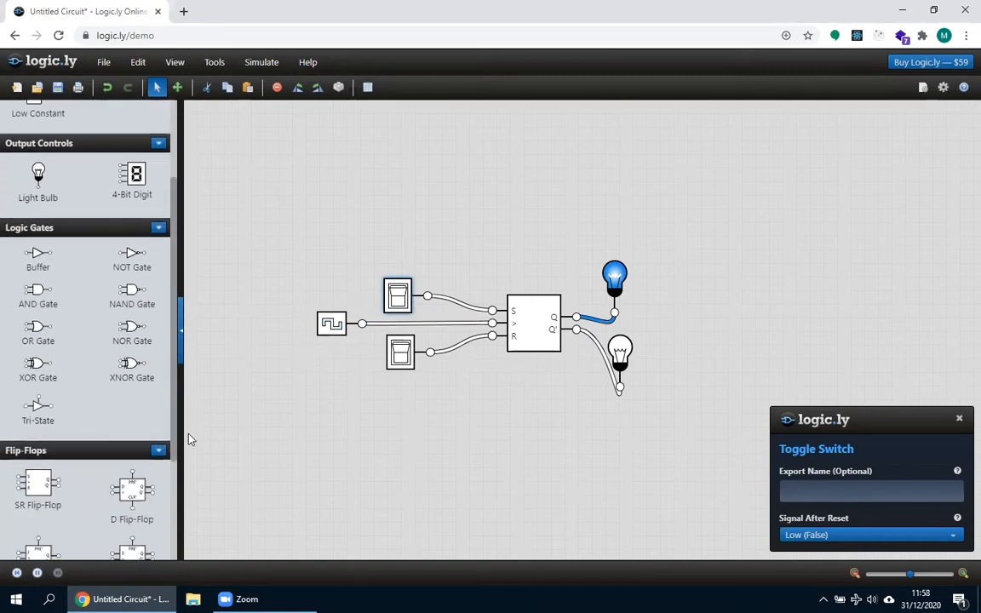
drag(131, 391, 543, 463)
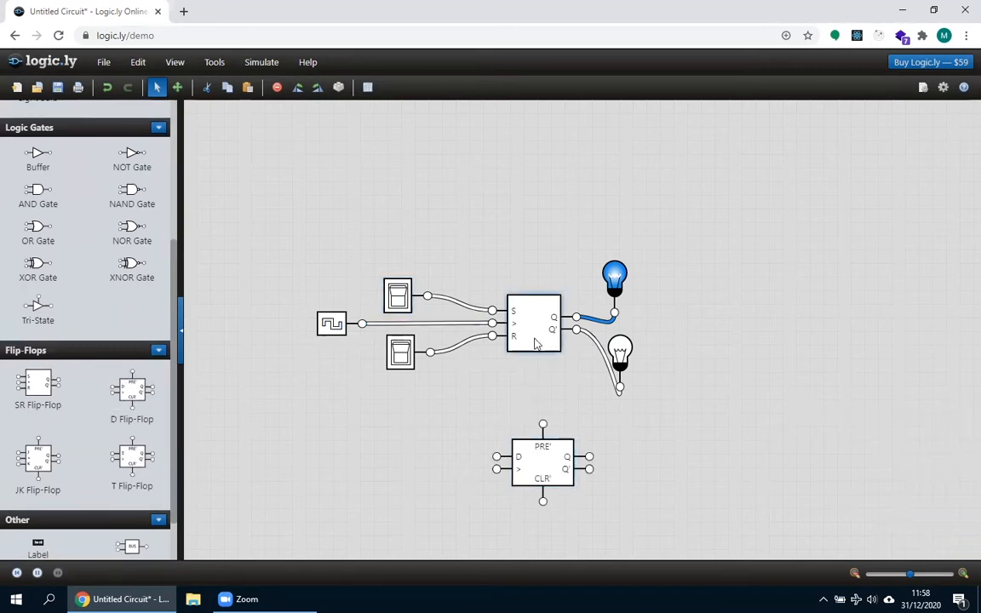
key(Delete)
click(328, 328)
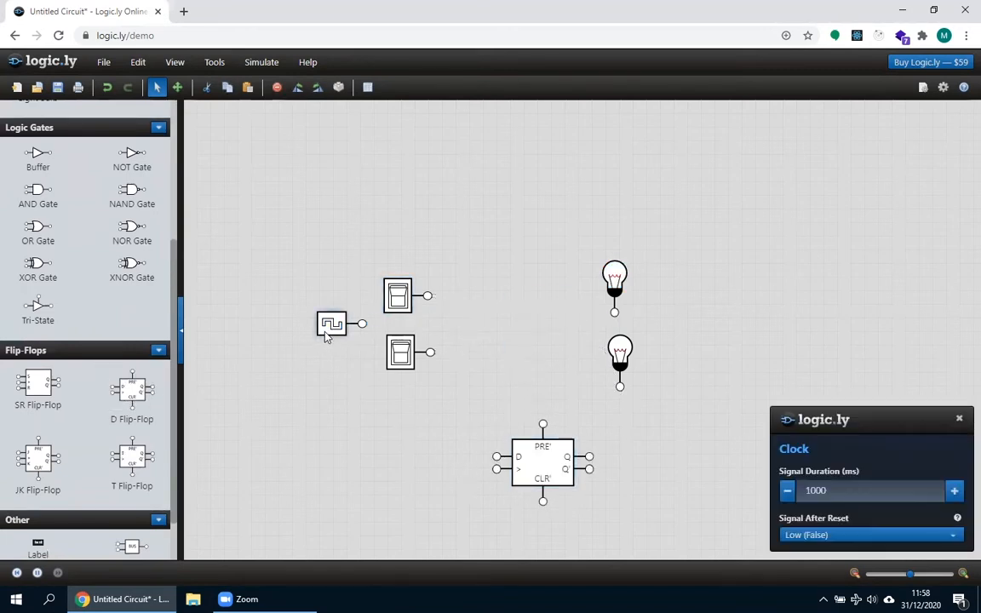
key(Delete)
Position the D flip-flop between switches and bulbs, wiring Q and Q' to the bulbs and the two switches to D and clock
drag(546, 462, 620, 388)
drag(428, 296, 482, 322)
drag(432, 352, 483, 334)
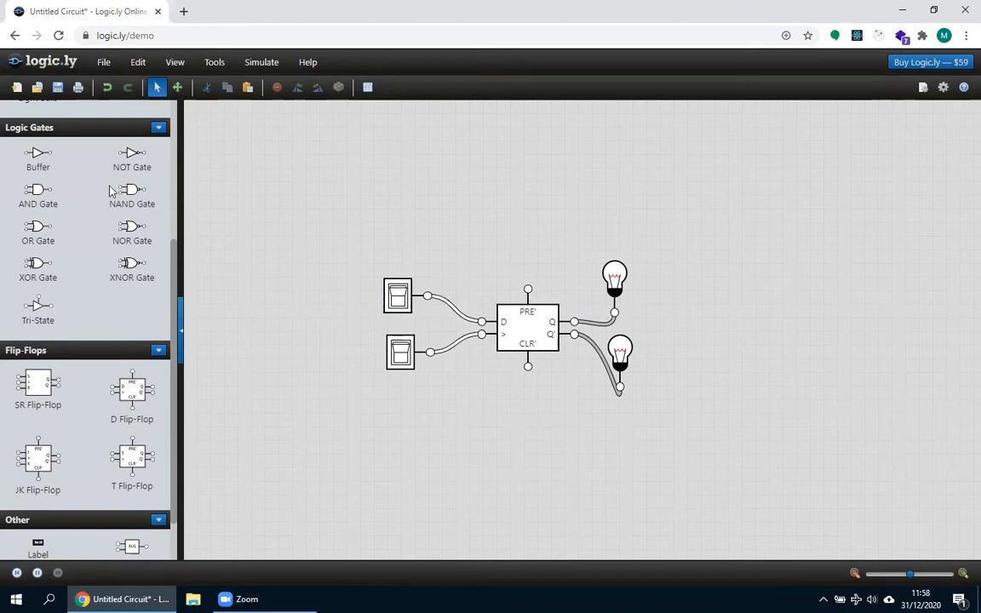
Add toggle switches wired to the D flip-flop's PRE' and CLR' inputs and set both high
drag(174, 281, 188, 149)
drag(35, 129, 267, 150)
drag(408, 189, 411, 209)
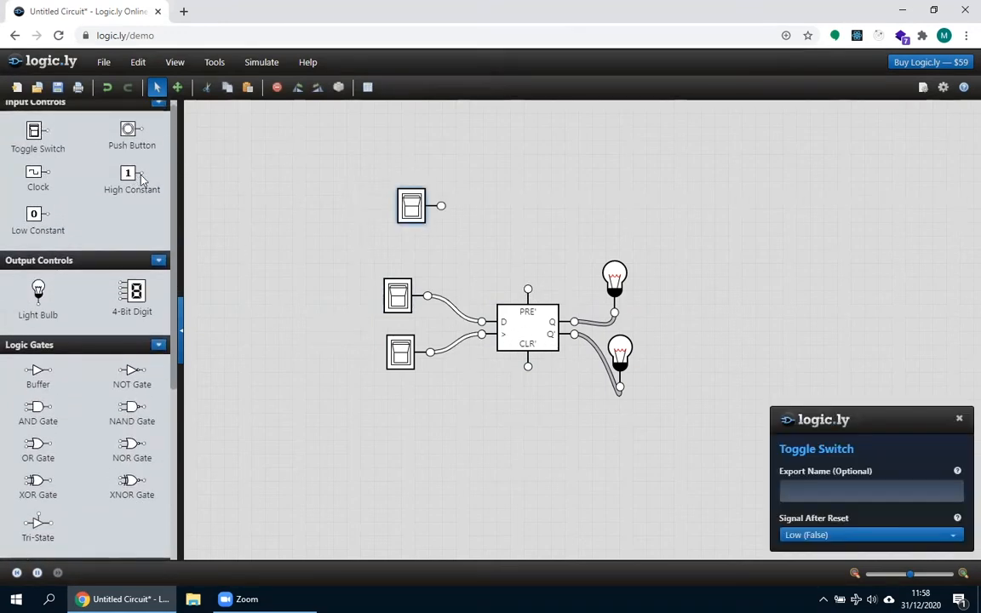
click(412, 214)
mouse_move(414, 222)
mouse_down()
mouse_move(507, 256)
mouse_move(491, 256)
mouse_move(528, 290)
mouse_up()
drag(34, 130, 524, 402)
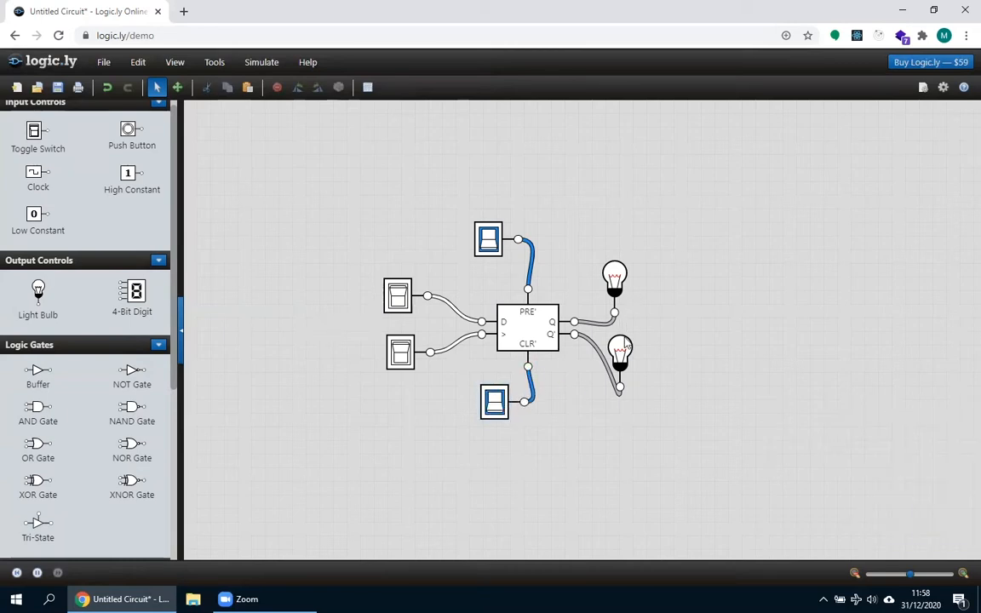
Test the D flip-flop's asynchronous inputs by pulsing PRE' low, CLR' low, and PRE' low again
click(488, 244)
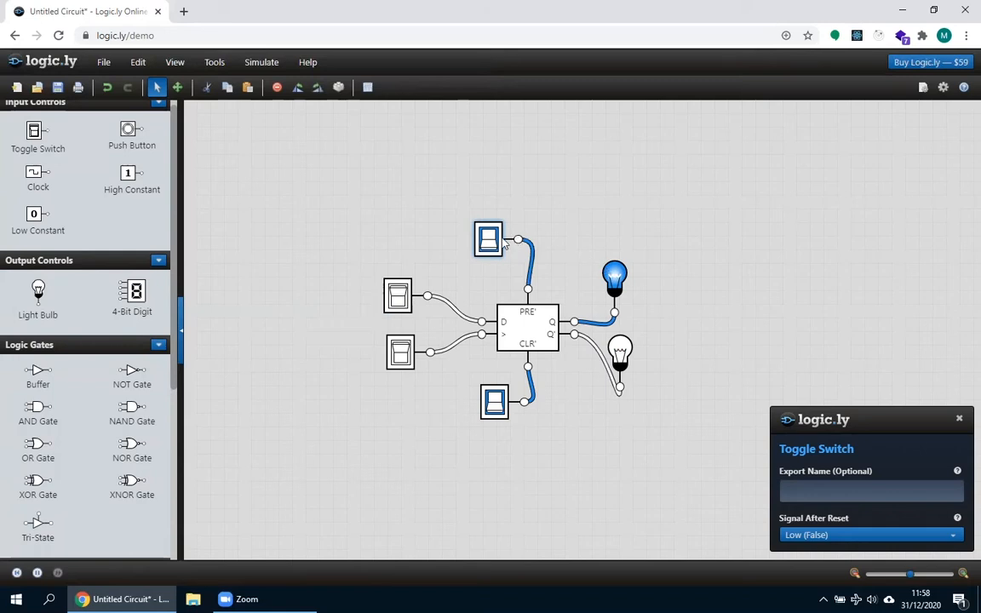
click(497, 405)
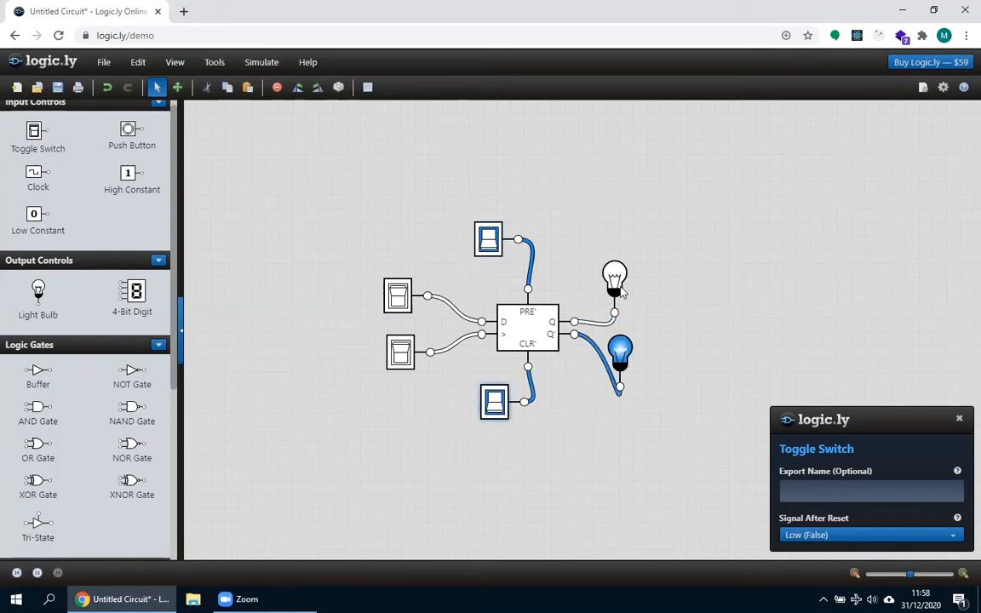
click(489, 240)
click(489, 240)
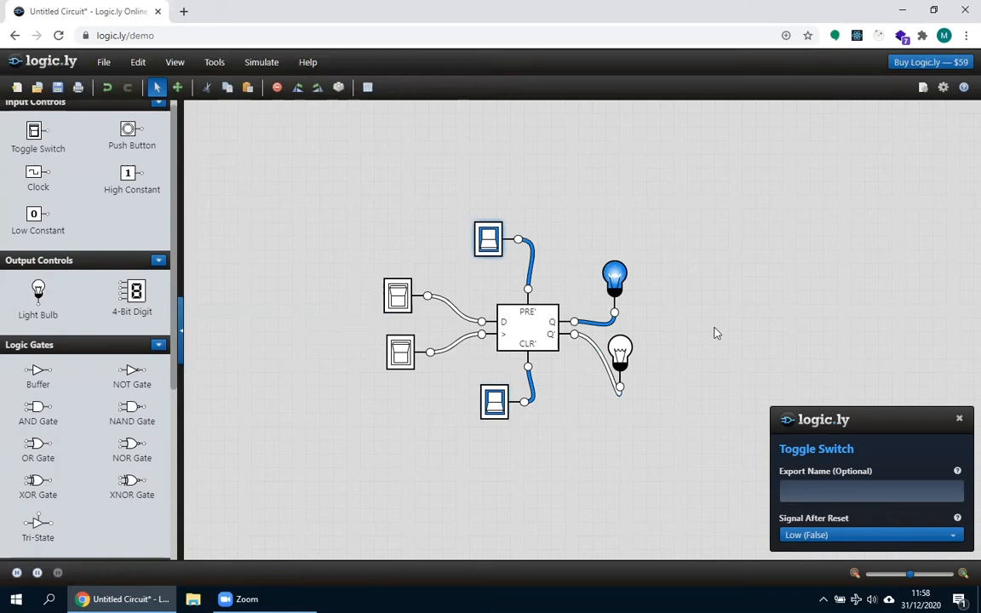
Move the clock switch slightly away from the flip-flop, toggle D repeatedly ending at low, and pulse the clock switch
drag(390, 367, 368, 366)
click(397, 298)
click(398, 298)
click(398, 298)
click(398, 298)
click(398, 298)
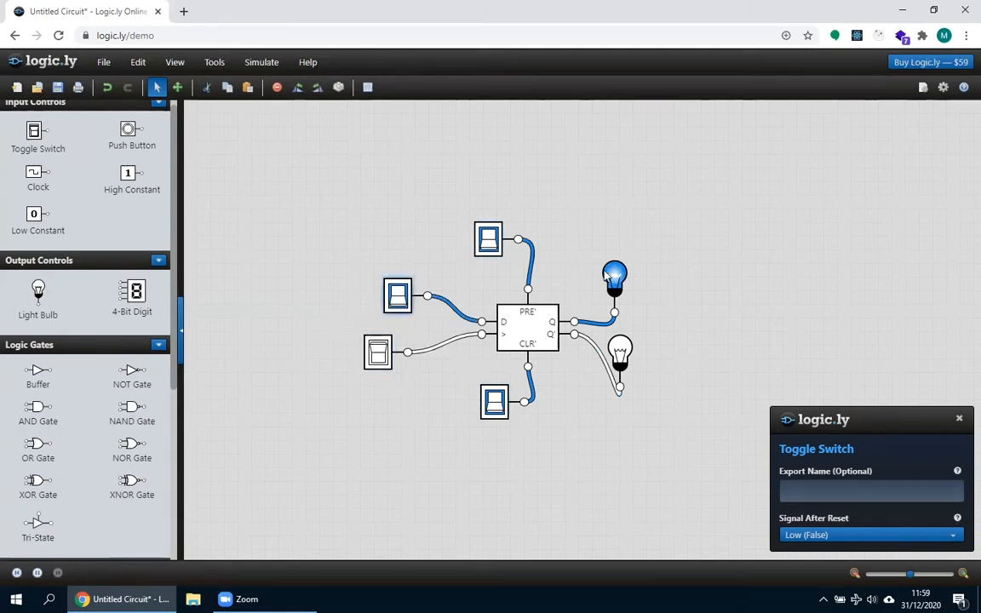
click(398, 298)
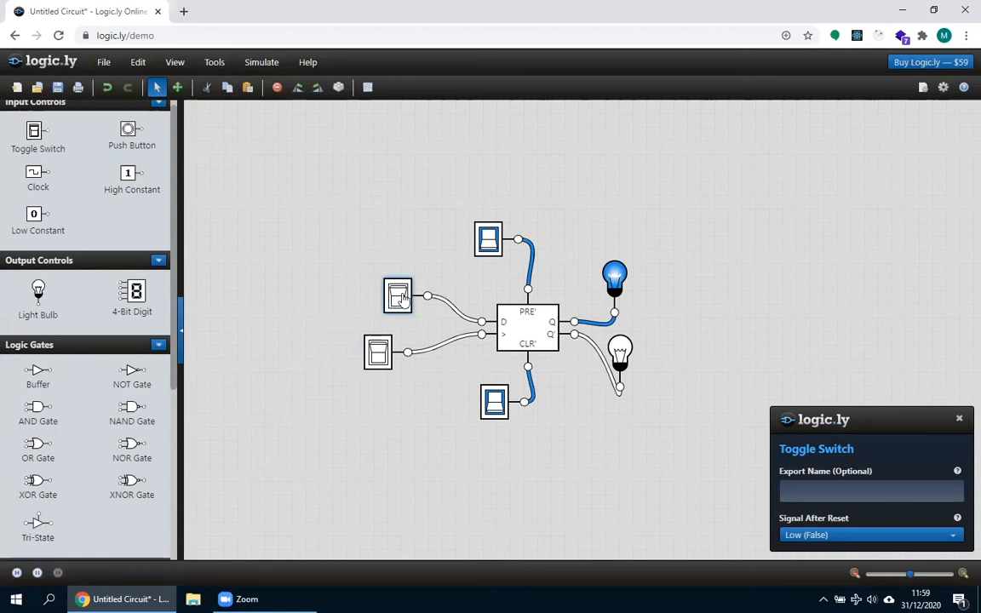
click(378, 356)
click(378, 356)
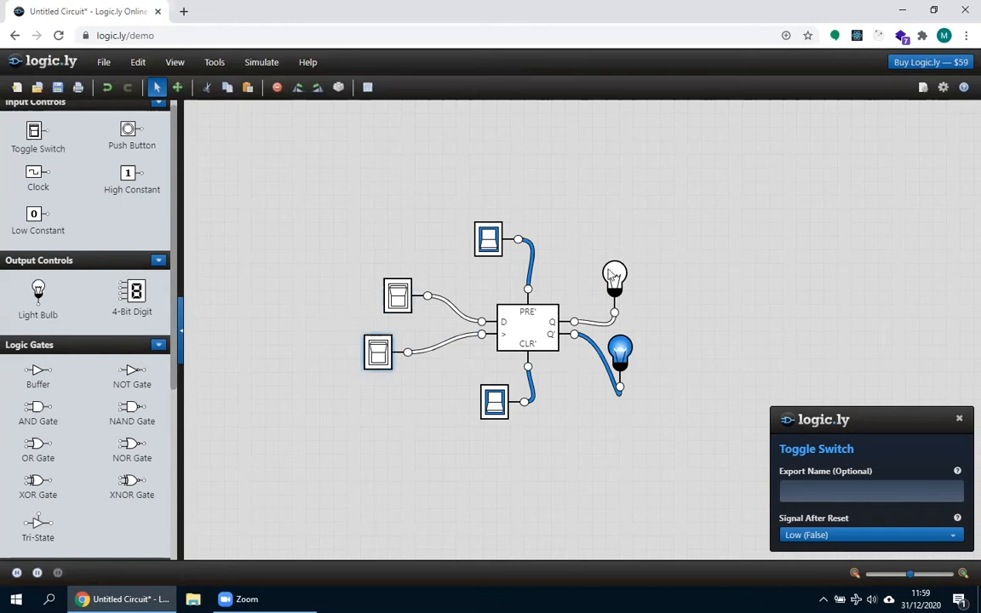
Toggle the D switch repeatedly while the clock is low, leave D low, and pulse the clock switch again
click(402, 300)
click(401, 300)
click(402, 299)
click(401, 300)
click(401, 300)
click(402, 299)
click(380, 357)
click(380, 358)
Set the D switch high and pulse the clock switch to load the value into the flip-flop
click(398, 298)
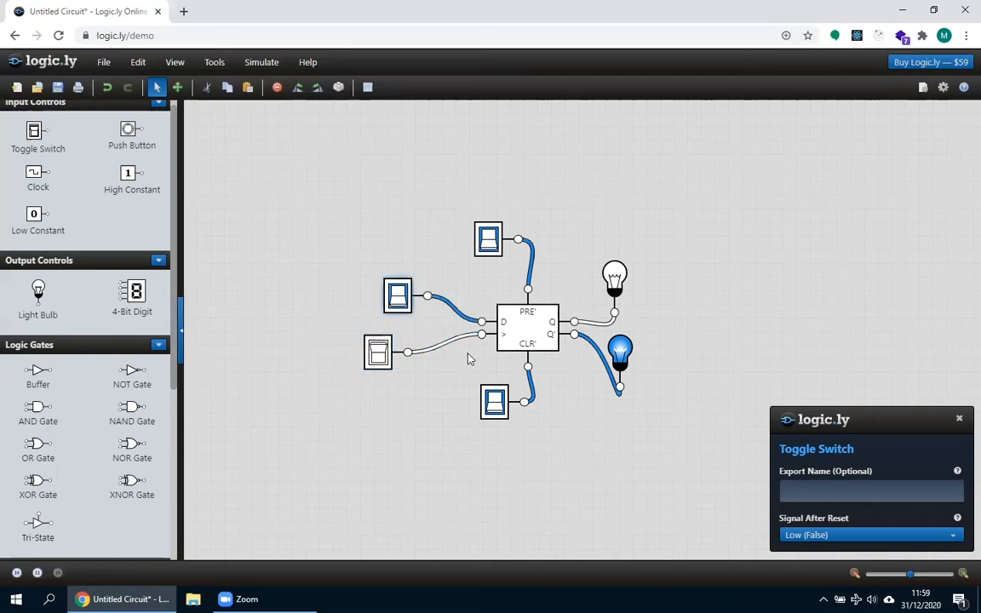
click(379, 356)
click(379, 356)
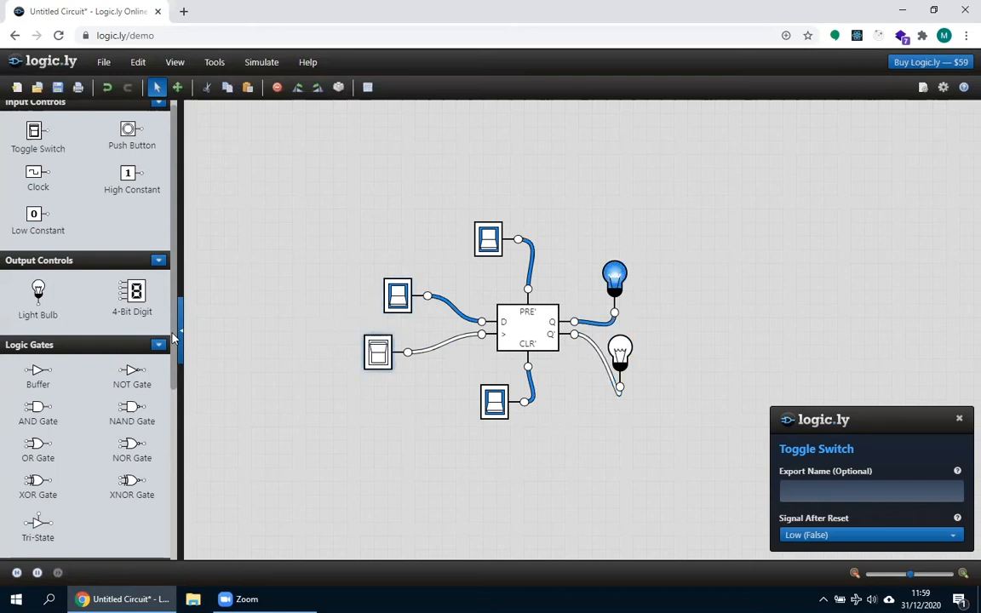
Replace the D flip-flop with a JK flip-flop and wire its Q and Q' outputs to the two light bulbs
scroll(174, 409, down, 5)
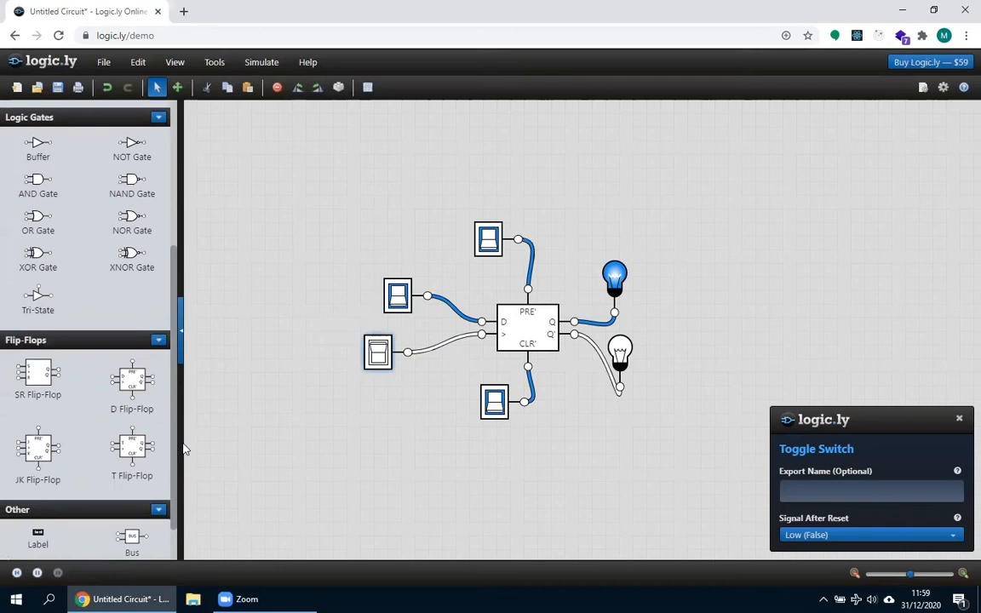
click(583, 375)
key(Delete)
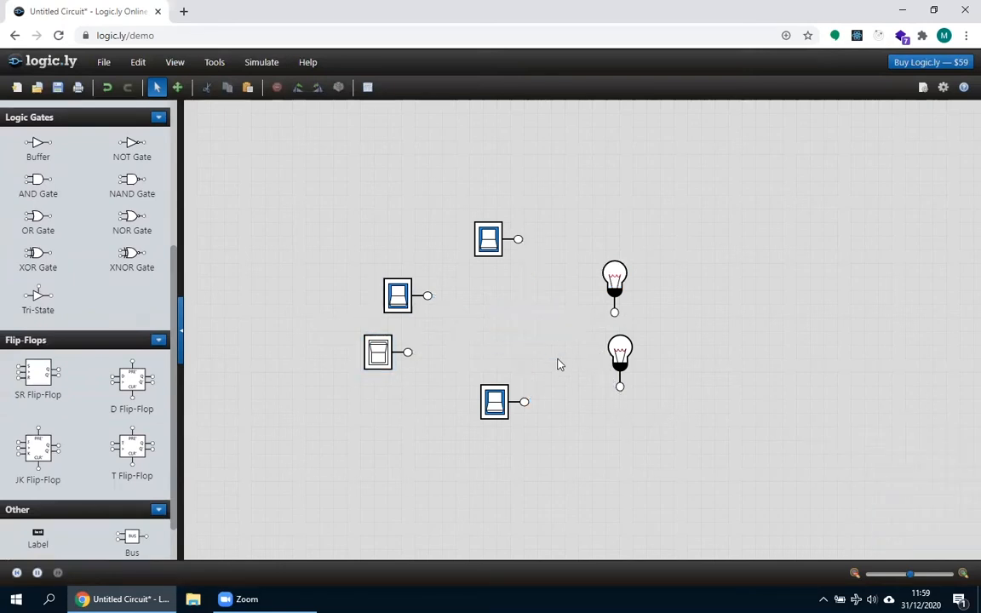
drag(38, 449, 614, 313)
drag(558, 329, 619, 388)
Wire the upper toggle switch to the JK flip-flop's PRE' input and the lower one to CLR'
drag(518, 239, 512, 278)
click(525, 401)
drag(526, 401, 512, 368)
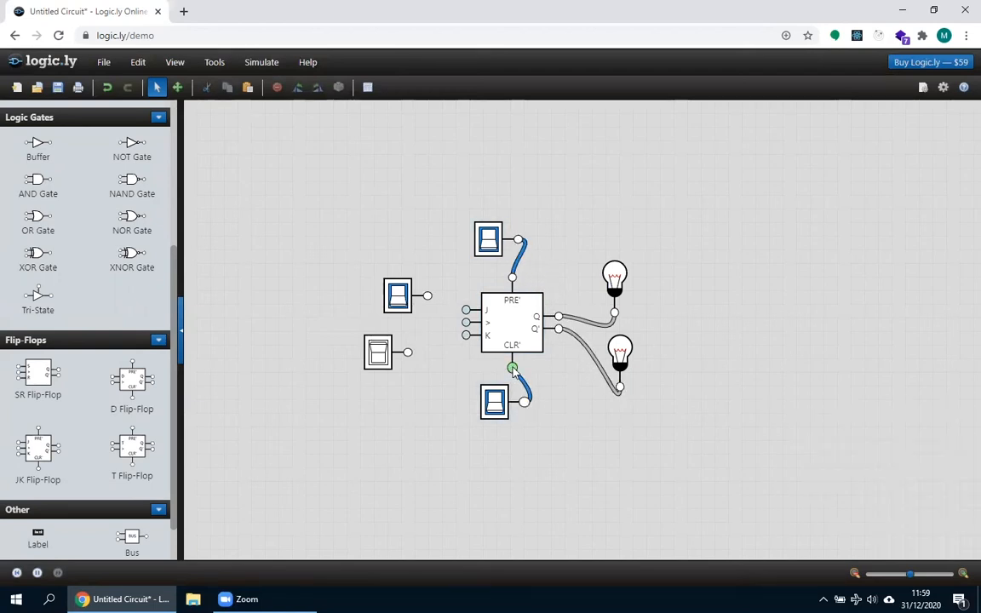
Wire the two remaining switches to J and K, connect a new toggle switch to the clock input, and set J low
drag(428, 299, 466, 309)
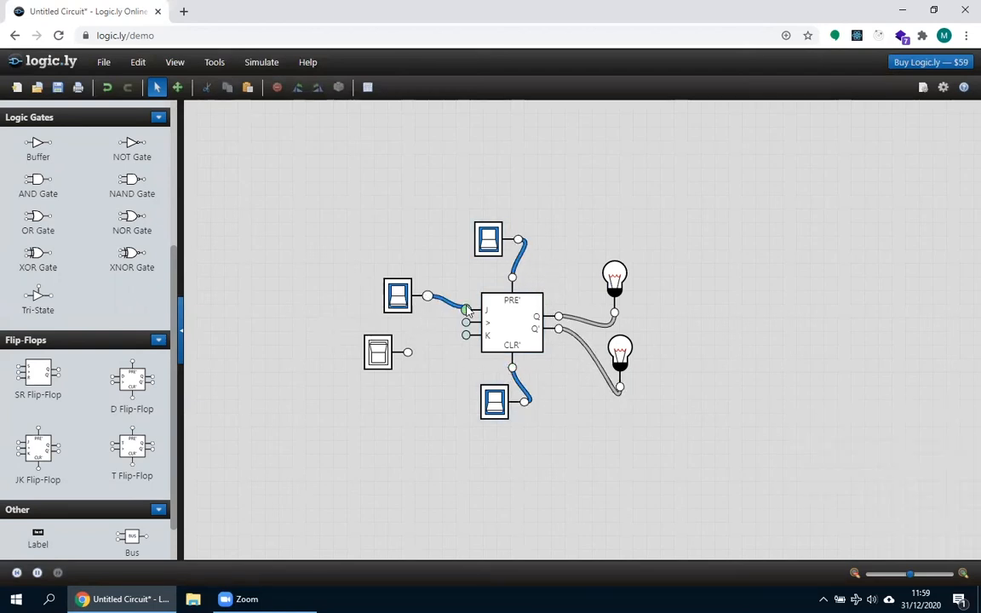
mouse_move(380, 365)
mouse_down()
mouse_move(411, 391)
mouse_move(458, 341)
mouse_up()
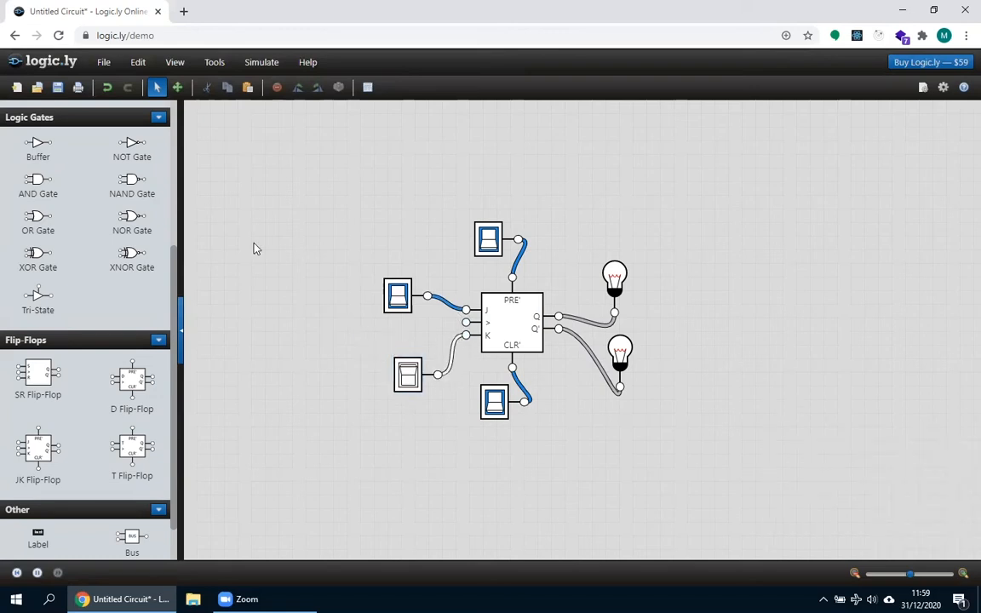
scroll(67, 168, up, 5)
mouse_move(34, 144)
mouse_down()
mouse_move(322, 334)
mouse_move(341, 337)
mouse_move(424, 295)
mouse_move(466, 322)
mouse_up()
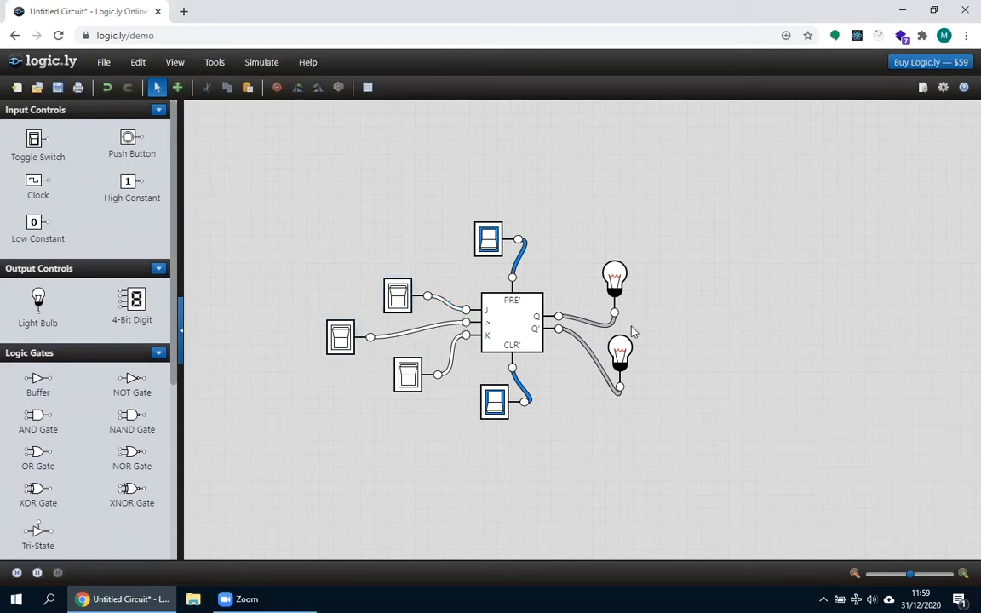
Test the JK flip-flop's asynchronous inputs by pulsing PRE' low and back high, followed by CLR'
click(489, 243)
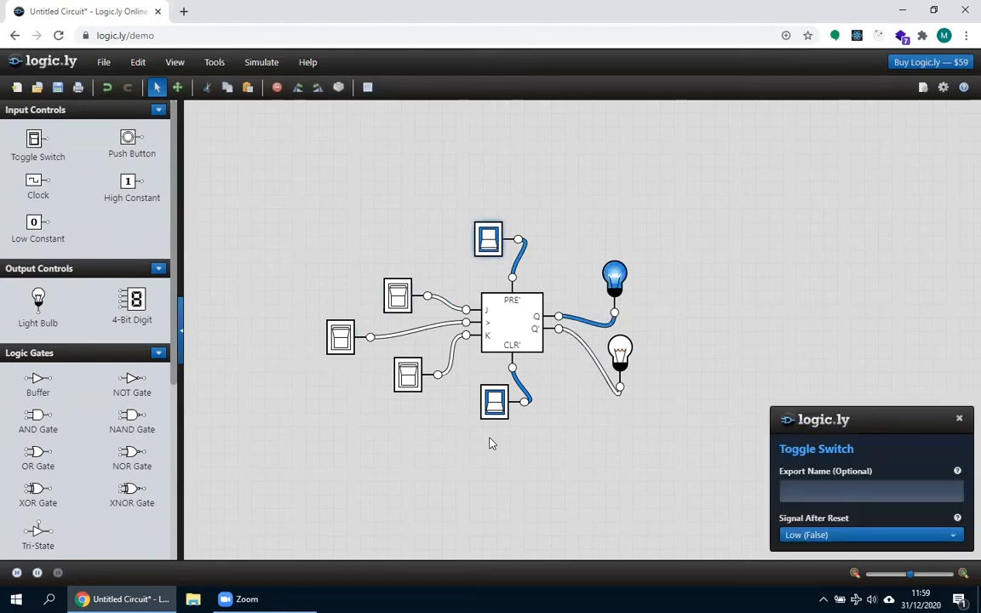
click(497, 399)
click(497, 399)
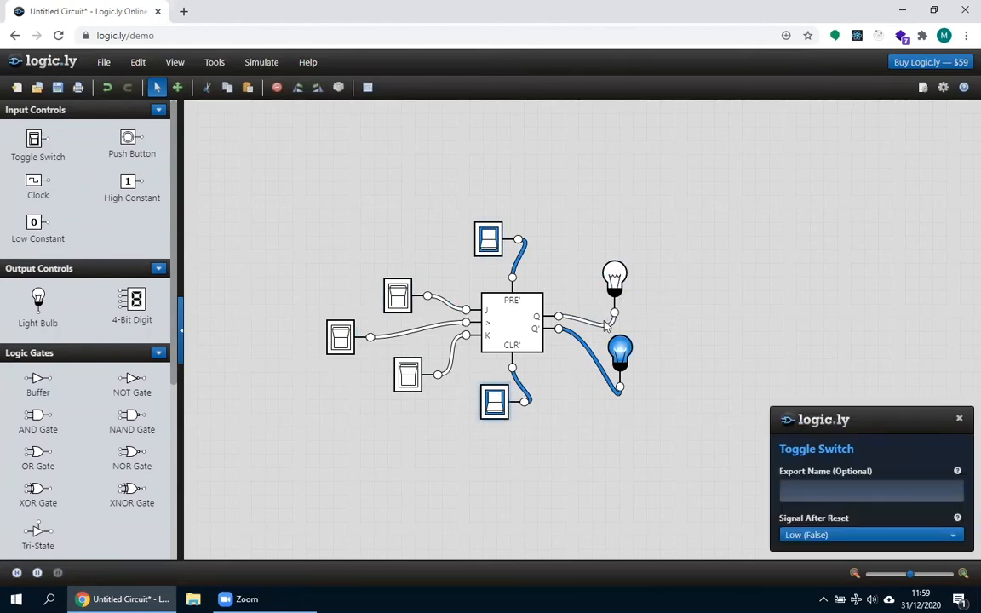
Preset the JK flip-flop by pulsing PRE' low, set J and K low, and pulse the clock switch to test the hold condition
click(494, 235)
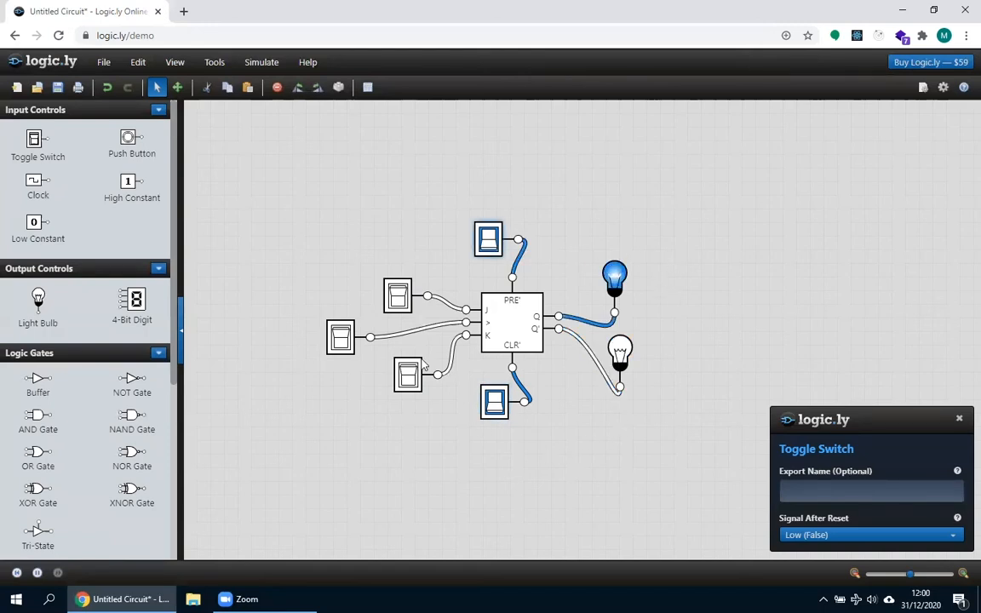
click(400, 296)
click(400, 297)
click(408, 374)
click(409, 377)
click(409, 377)
click(409, 377)
click(408, 376)
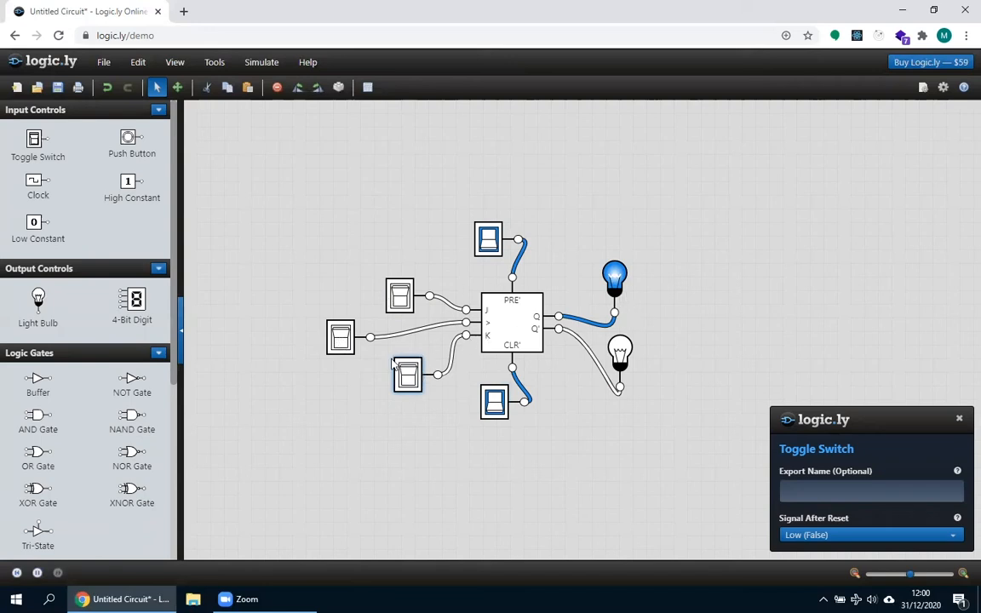
click(340, 337)
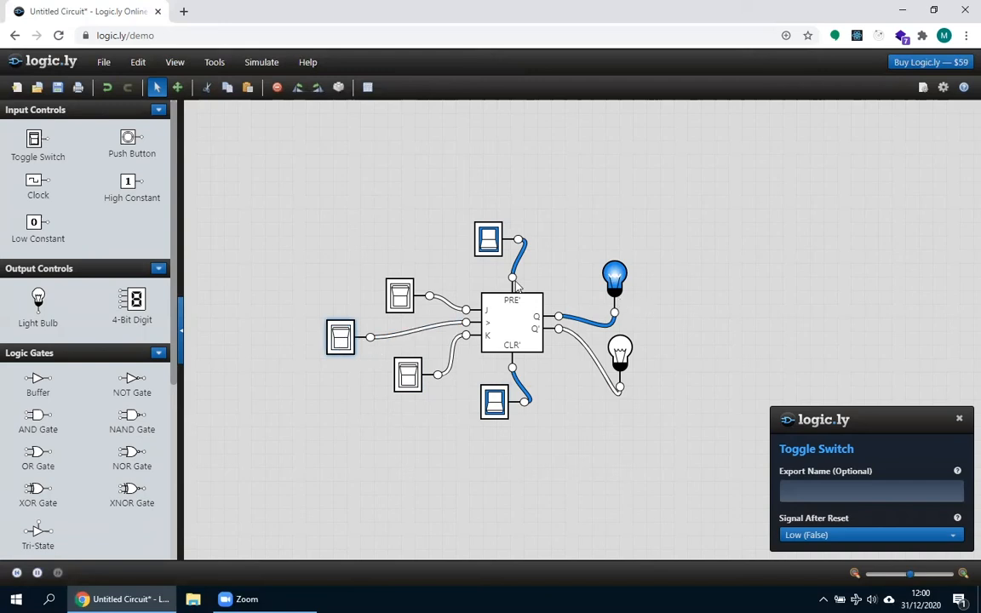
Set K high with J low and pulse the clock switch twice to test the synchronous reset
click(407, 378)
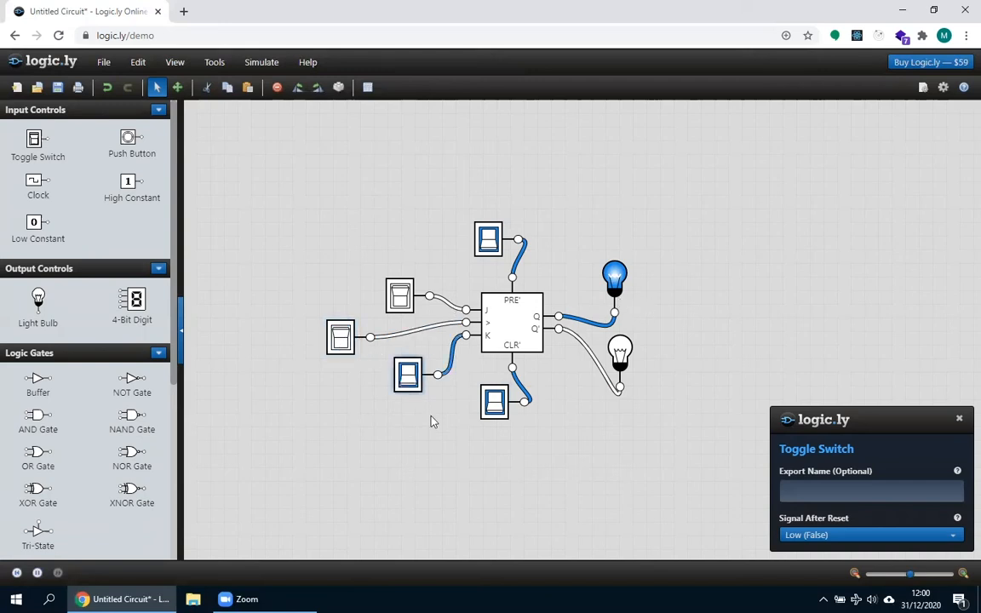
click(339, 341)
click(340, 341)
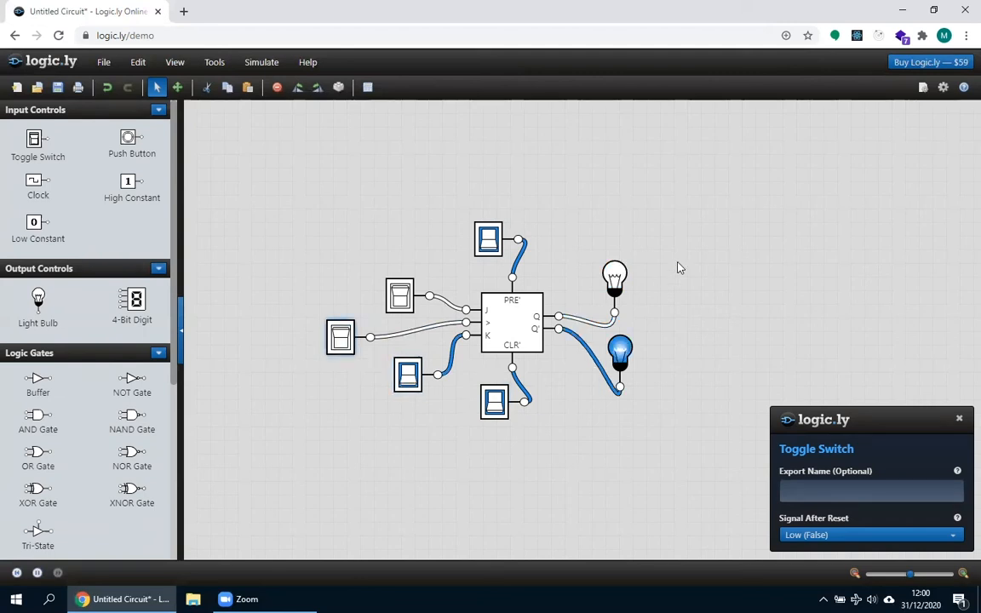
click(341, 341)
click(341, 341)
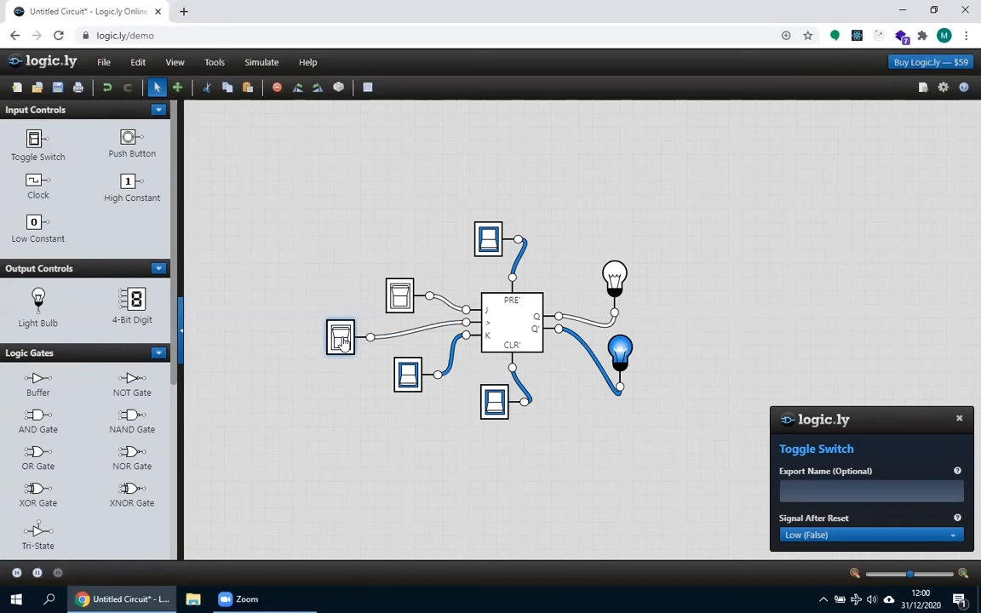
Return K to low and pulse the clock once with both J and K low
click(408, 378)
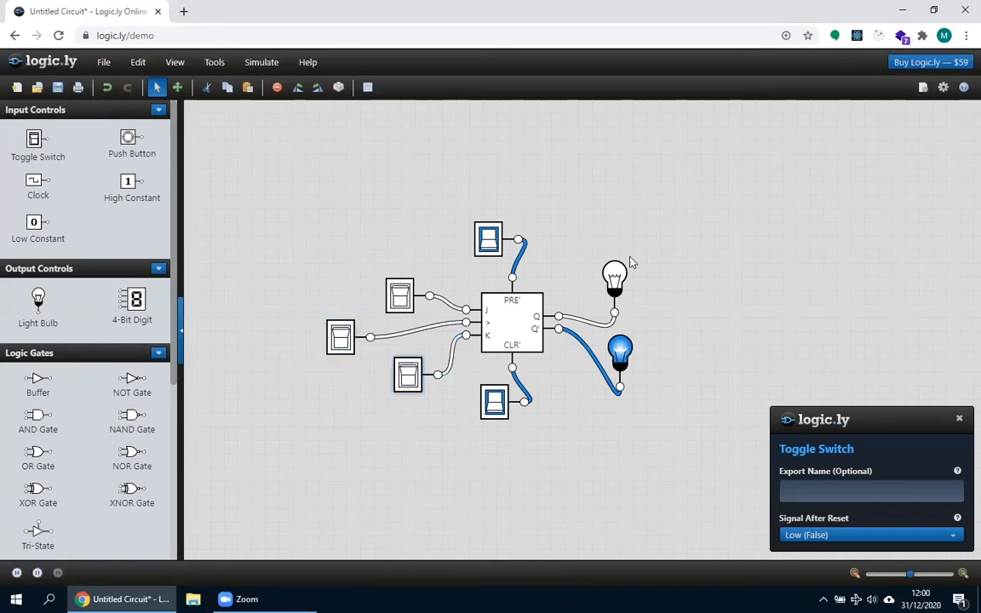
click(341, 340)
click(341, 341)
Set both K and J high and pulse the clock switch repeatedly to test the JK flip-flop's toggle mode
click(408, 375)
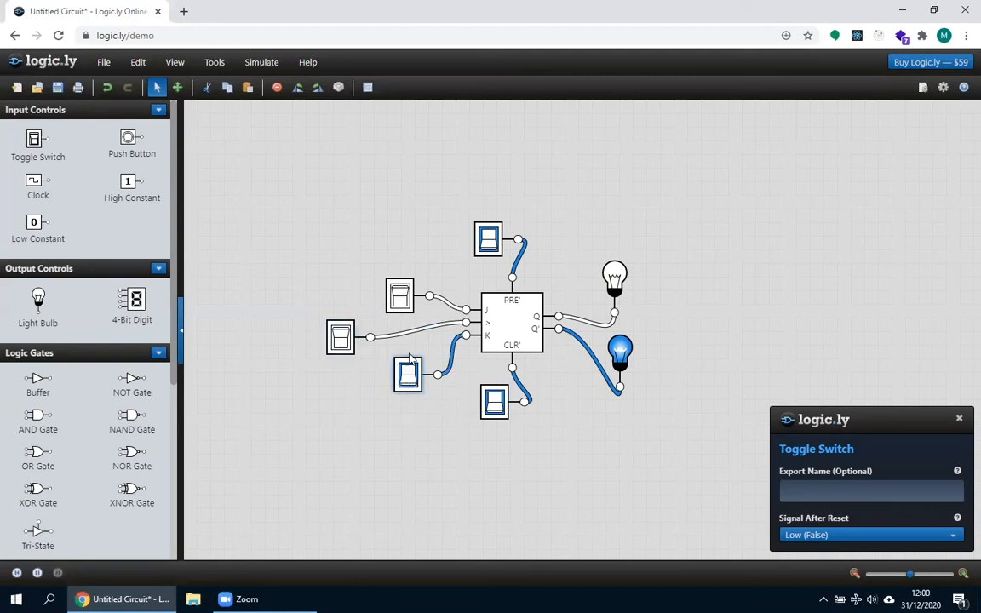
click(399, 296)
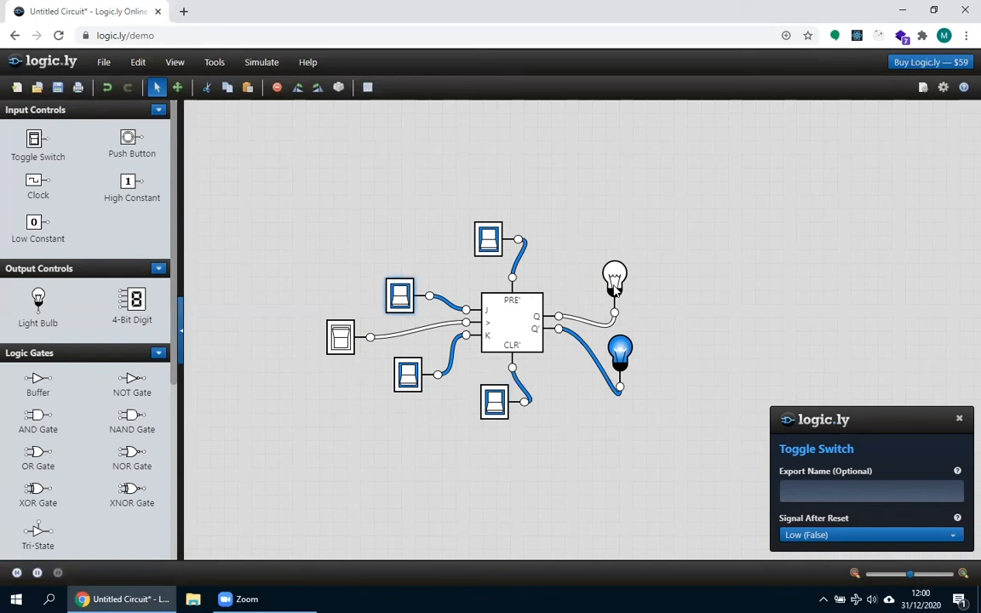
double_click(340, 337)
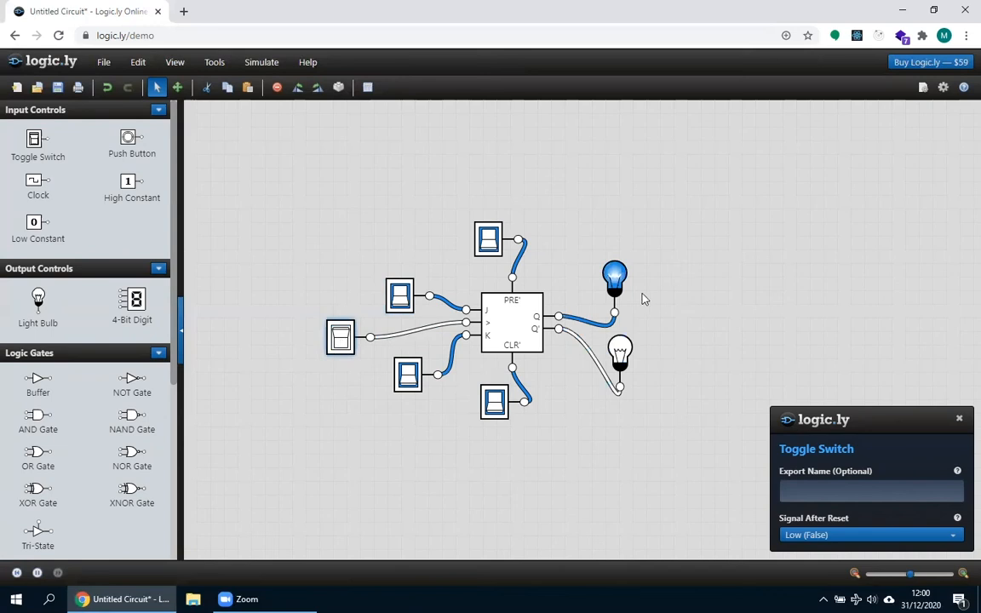
double_click(340, 338)
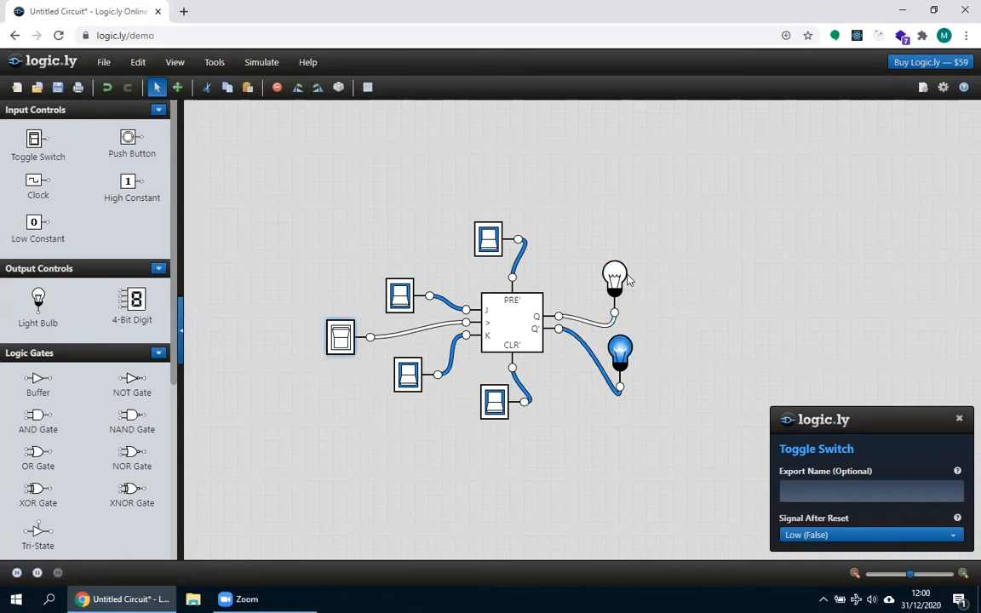
click(342, 339)
click(342, 339)
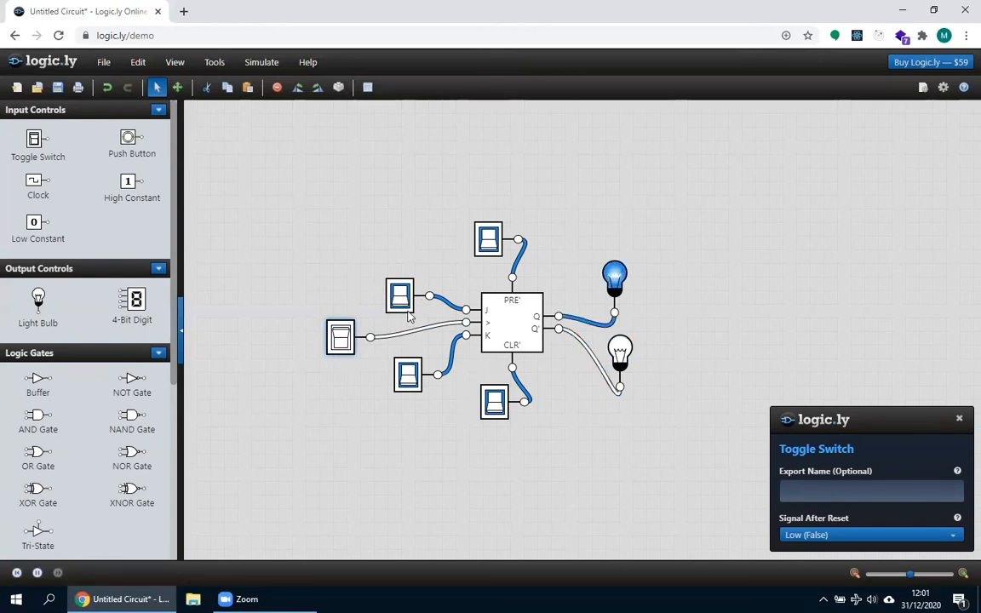
click(342, 339)
click(343, 340)
click(342, 340)
Set J and K back to low and operate the clock switch, leaving the clock low
click(399, 295)
click(407, 375)
click(341, 341)
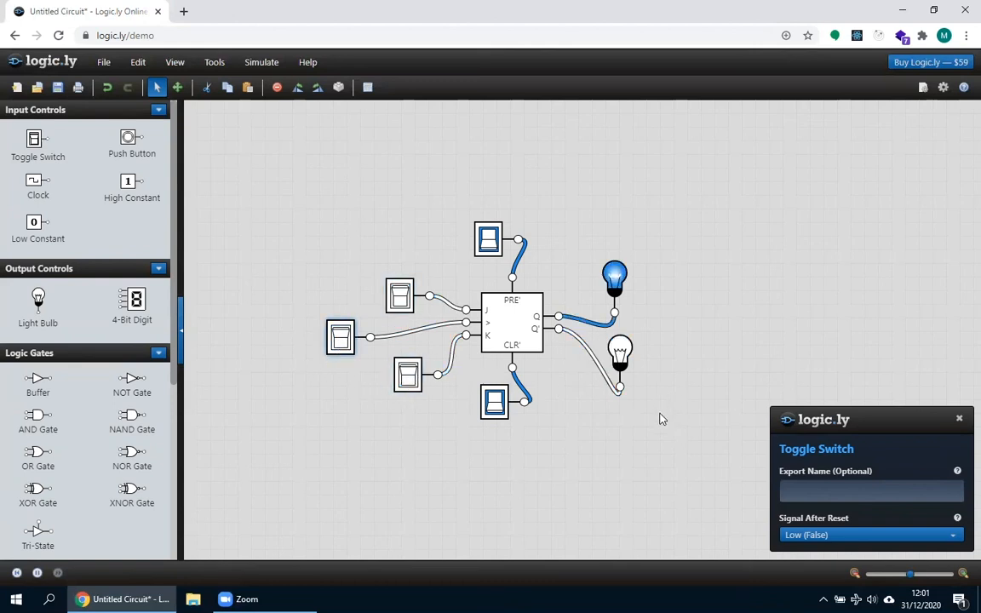
Replace the JK flip-flop with a T flip-flop, wire Q and Q' to the two light bulbs, and delete the spare K toggle switch
scroll(167, 335, down, 3)
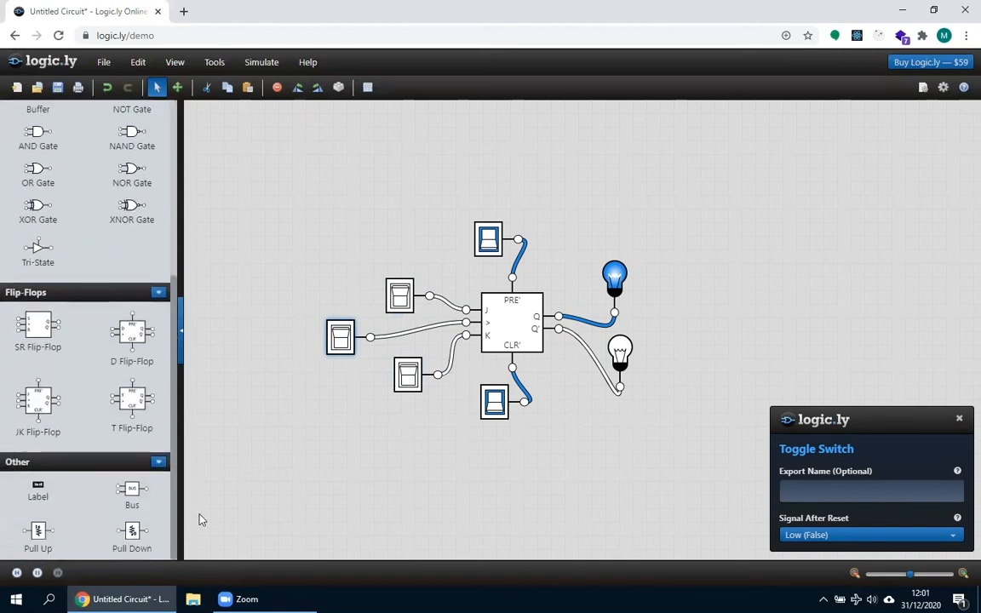
click(475, 294)
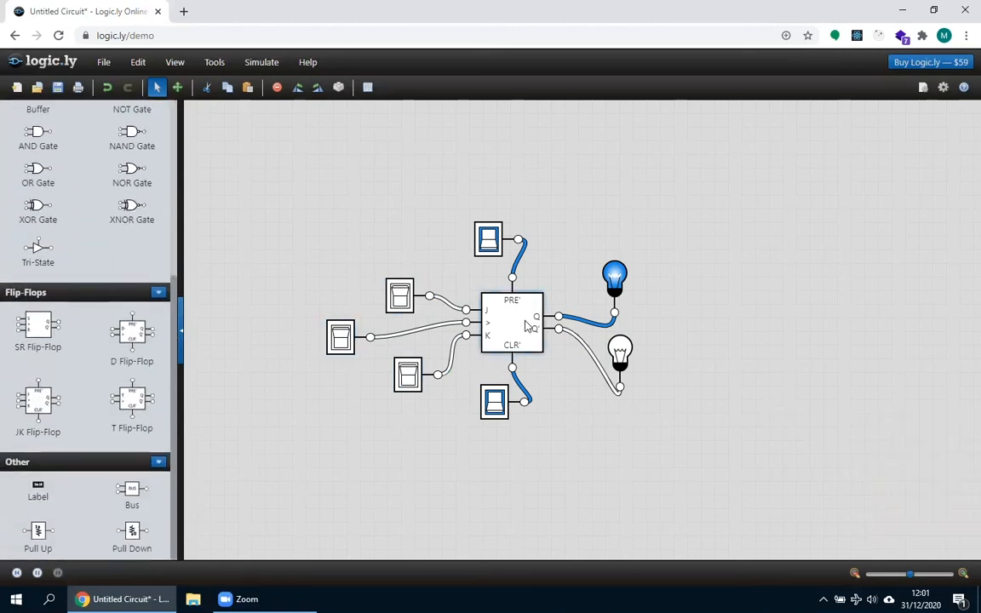
key(Delete)
mouse_move(524, 360)
mouse_down()
mouse_move(511, 339)
mouse_move(614, 313)
mouse_up()
click(400, 388)
key(Delete)
drag(557, 338, 620, 387)
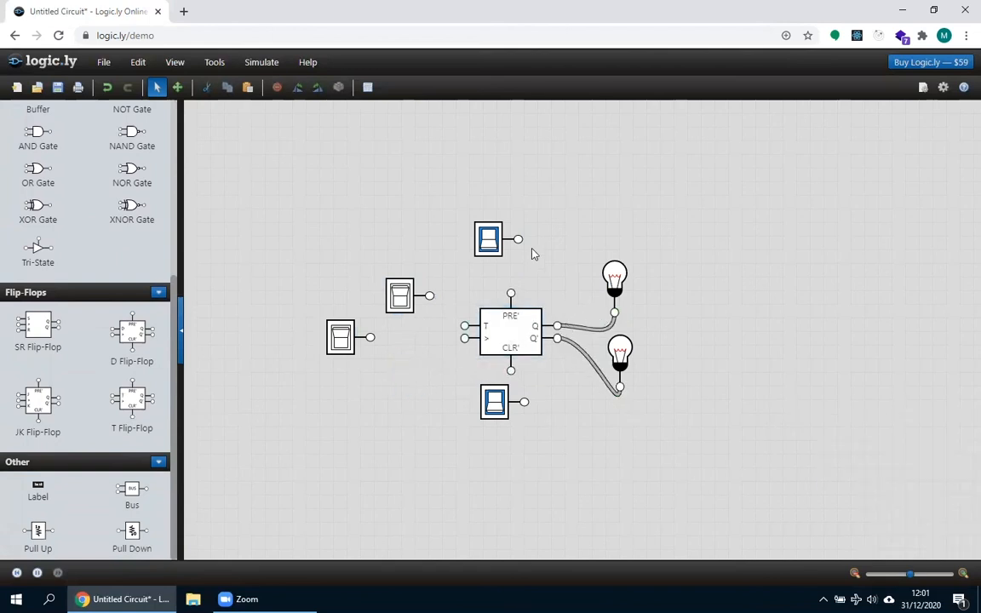
Wire the four toggle switches to the T flip-flop: upper to PRE', lower to CLR', and the remaining two to T and the clock input
drag(518, 239, 511, 294)
drag(511, 371, 523, 403)
drag(429, 295, 464, 326)
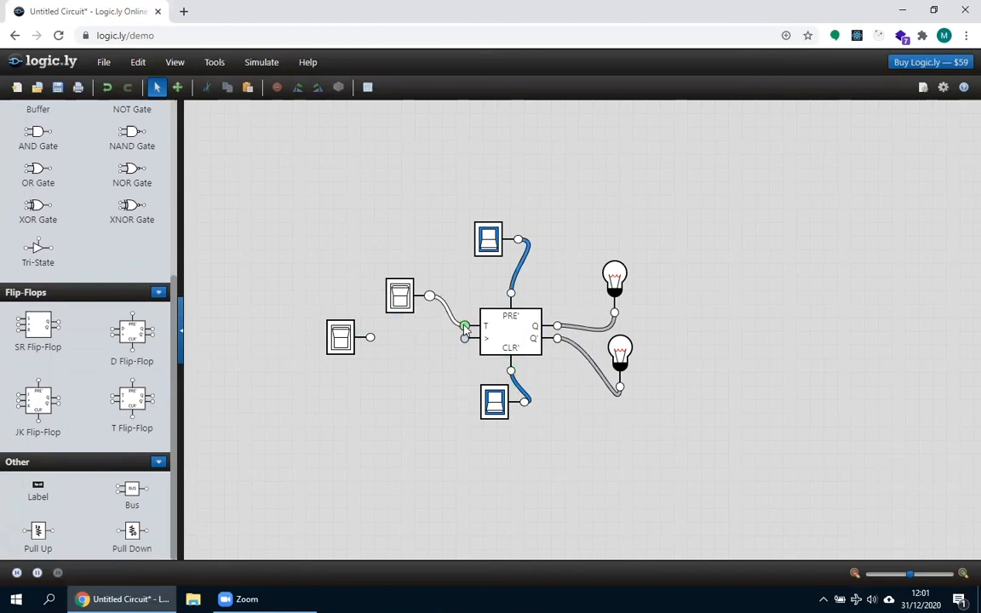
drag(370, 338, 464, 338)
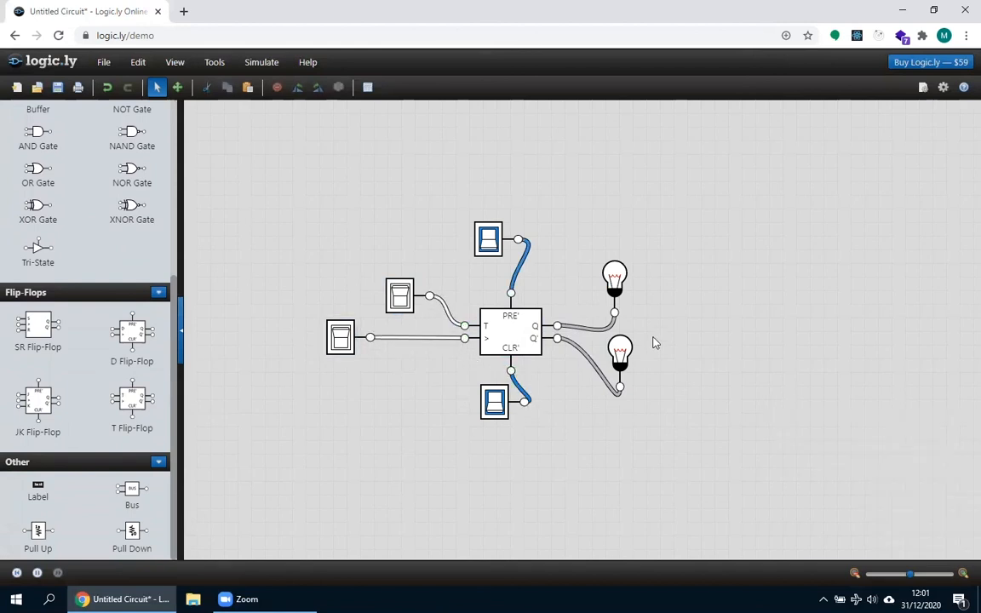
Preset the T flip-flop by pulsing PRE' low, and pulse the clock three times with T low
click(488, 237)
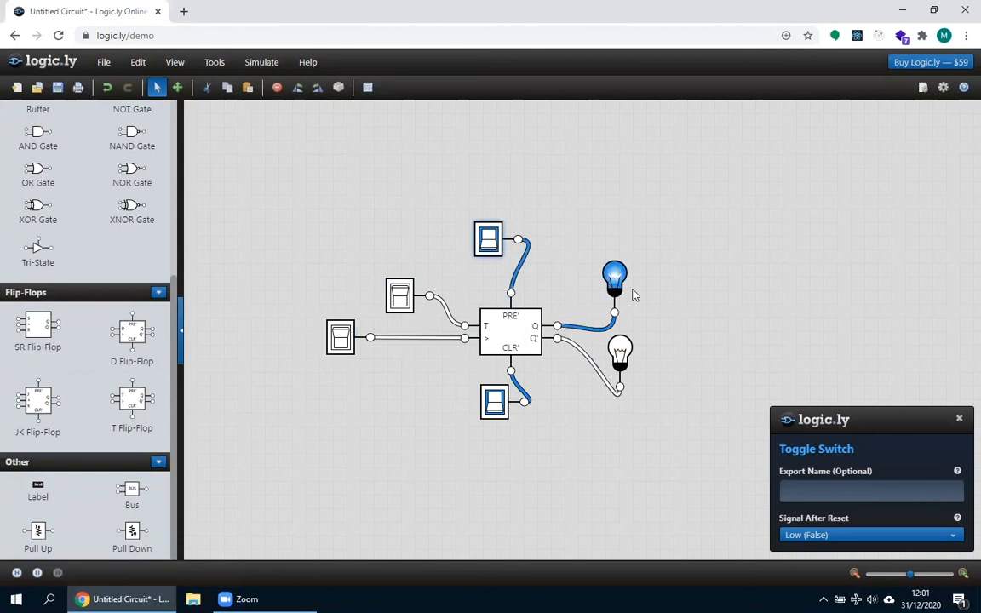
click(399, 298)
click(400, 298)
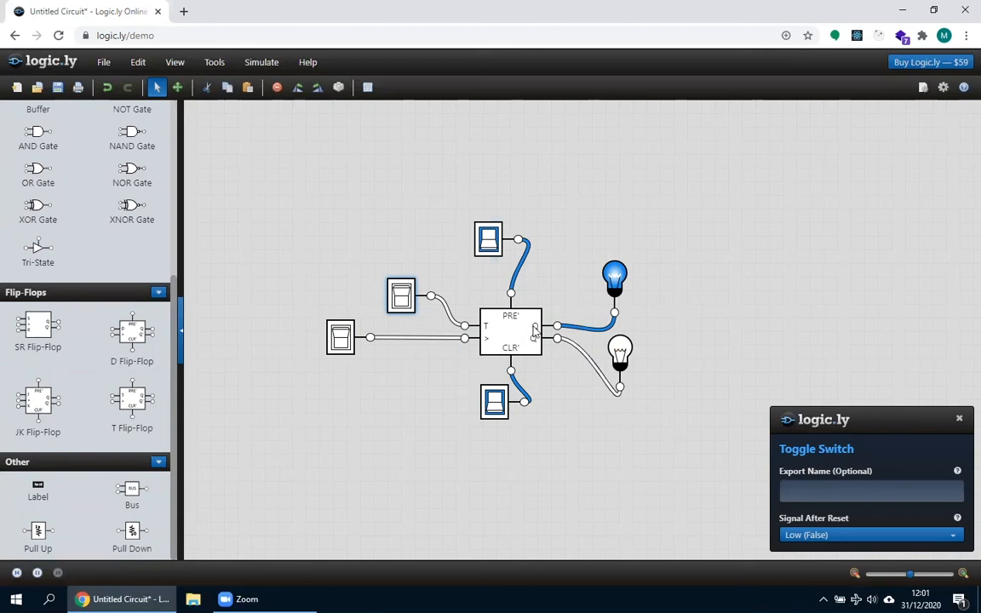
click(341, 338)
click(341, 338)
click(341, 338)
click(341, 338)
click(341, 338)
click(341, 338)
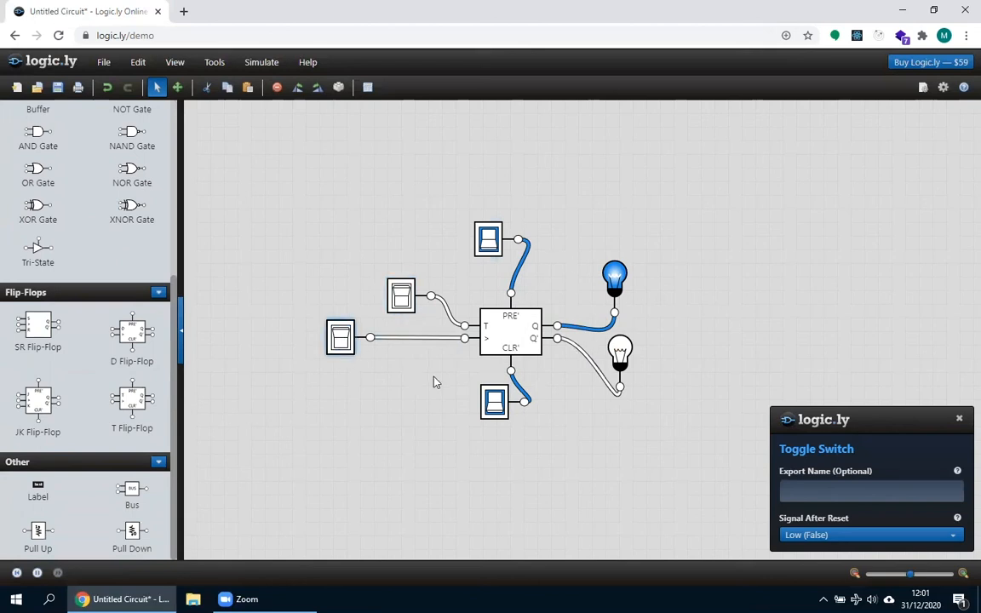
Set T high and pulse the clock switch repeatedly to test the T flip-flop's toggling
click(402, 299)
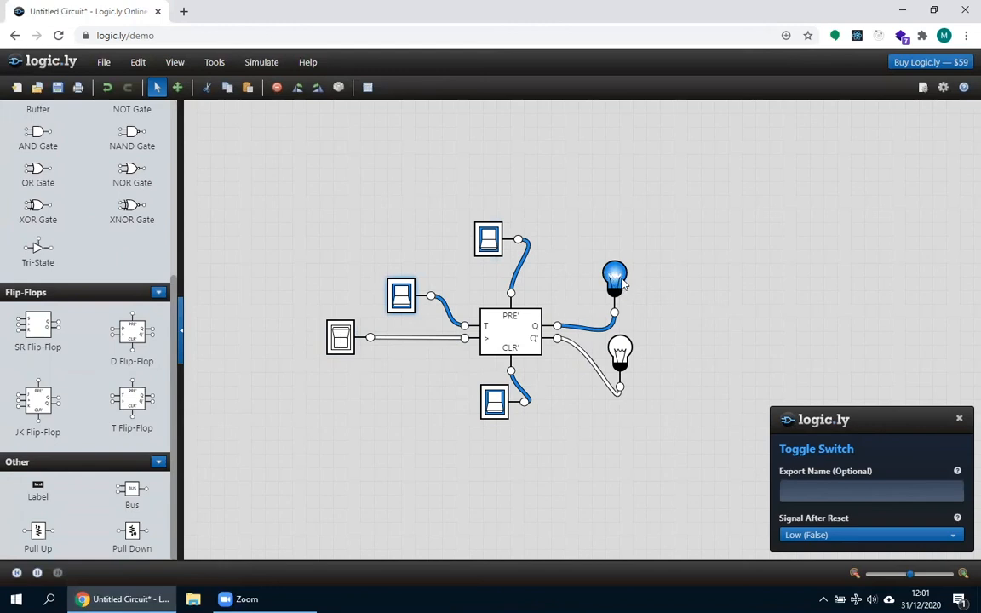
click(341, 343)
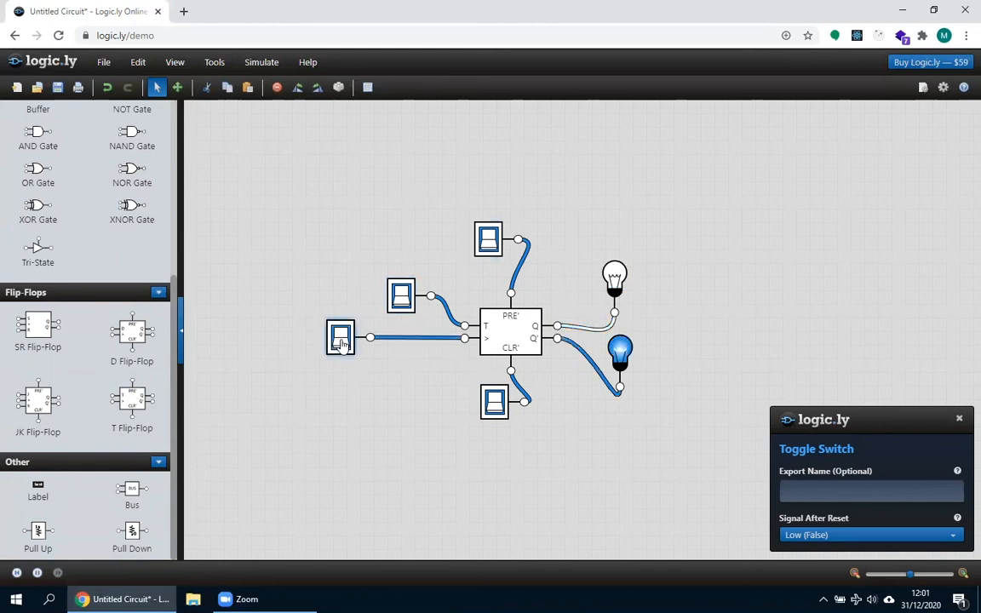
click(341, 339)
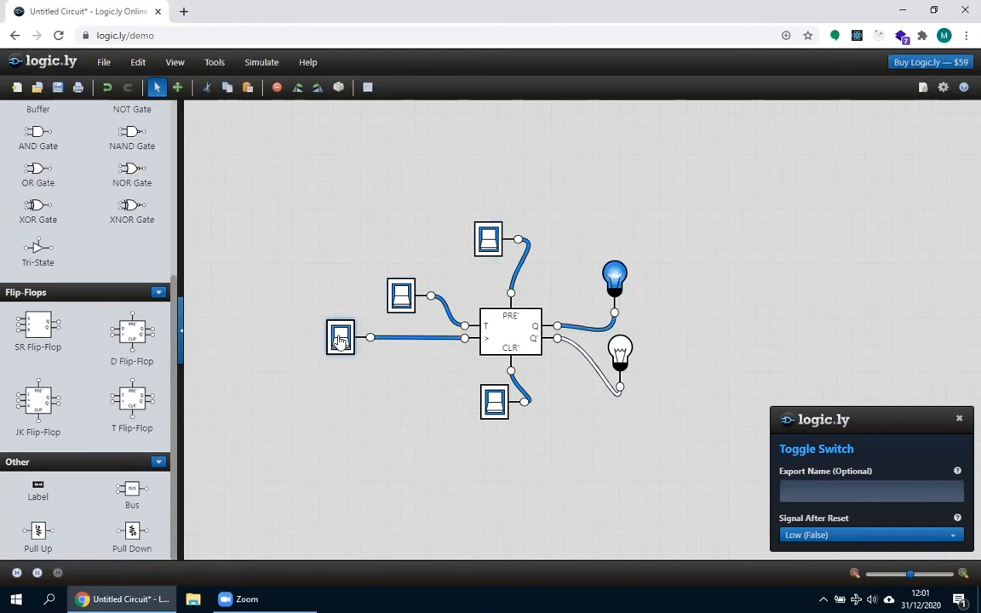
click(341, 340)
click(341, 339)
Set T low and pulse the clock twice to test that the T flip-flop holds its output
click(401, 295)
click(340, 340)
click(340, 340)
click(340, 339)
click(340, 340)
Pulse the clock once with T high, then set T low and pulse the clock again to compare toggling with holding
click(402, 308)
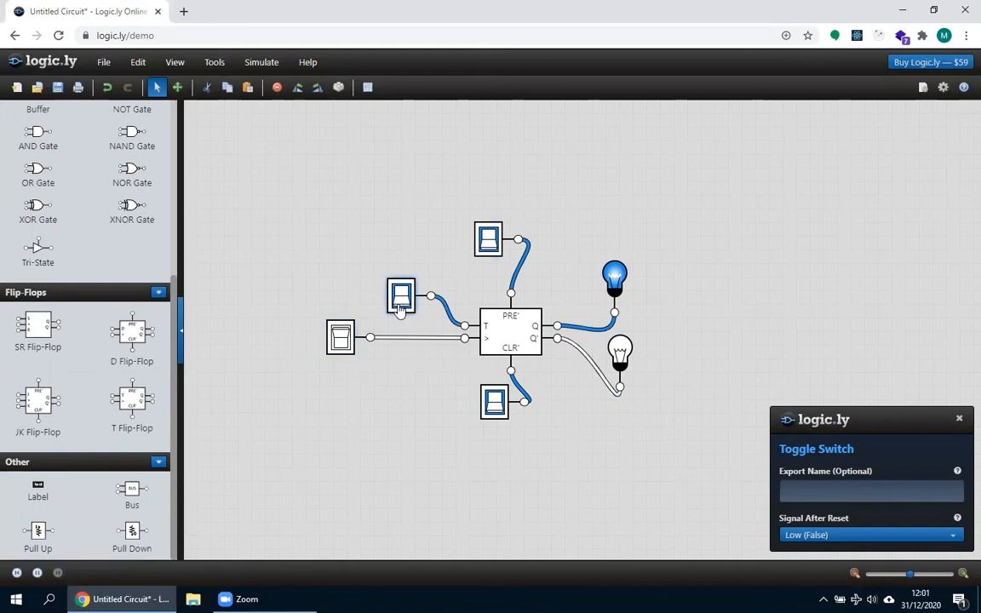
click(340, 340)
click(340, 340)
click(402, 297)
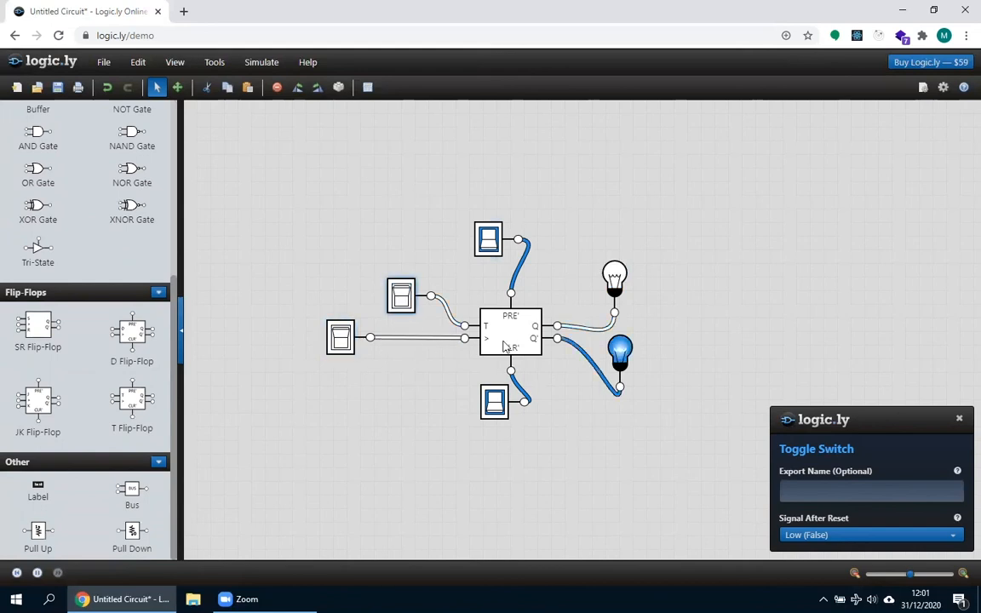
click(340, 340)
click(340, 340)
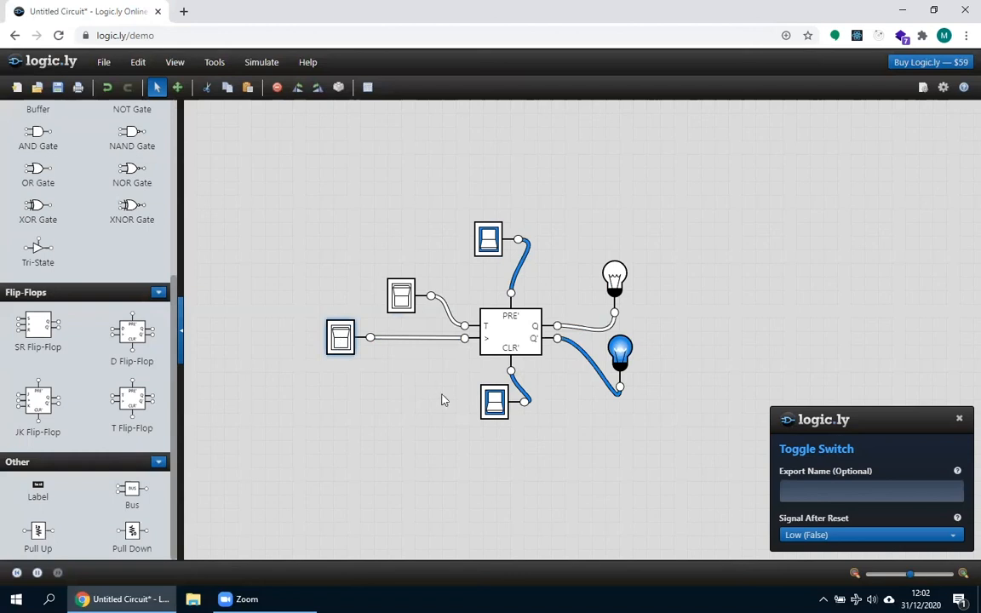